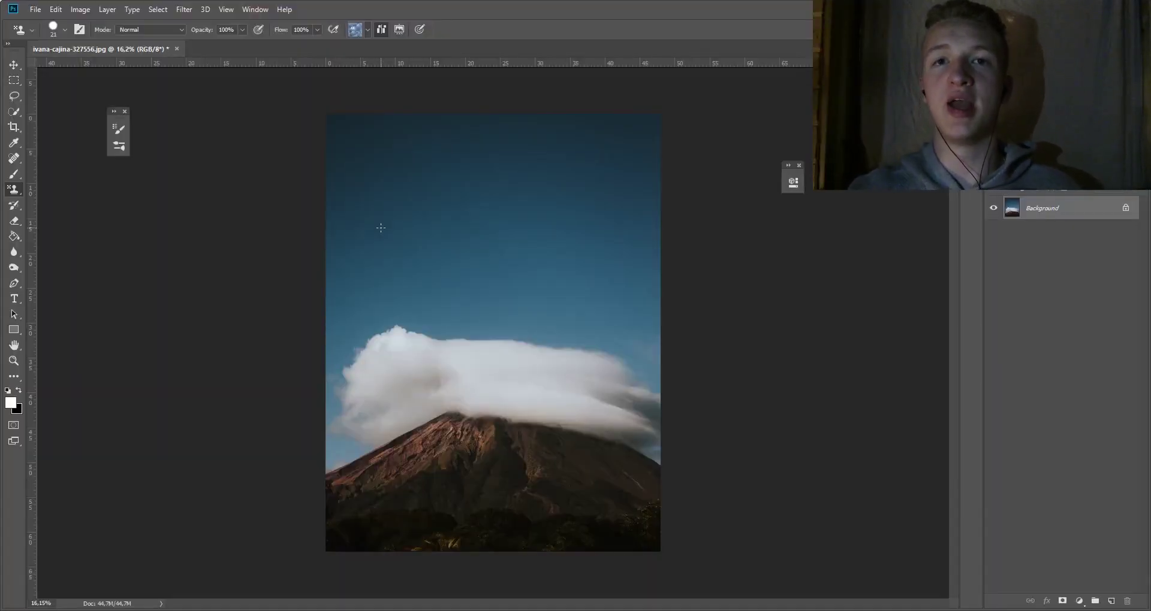
Create a new 500 × 500 px document with a white background using Ctrl+N.
{"action": "left_click", "coordinate": [36, 9]}
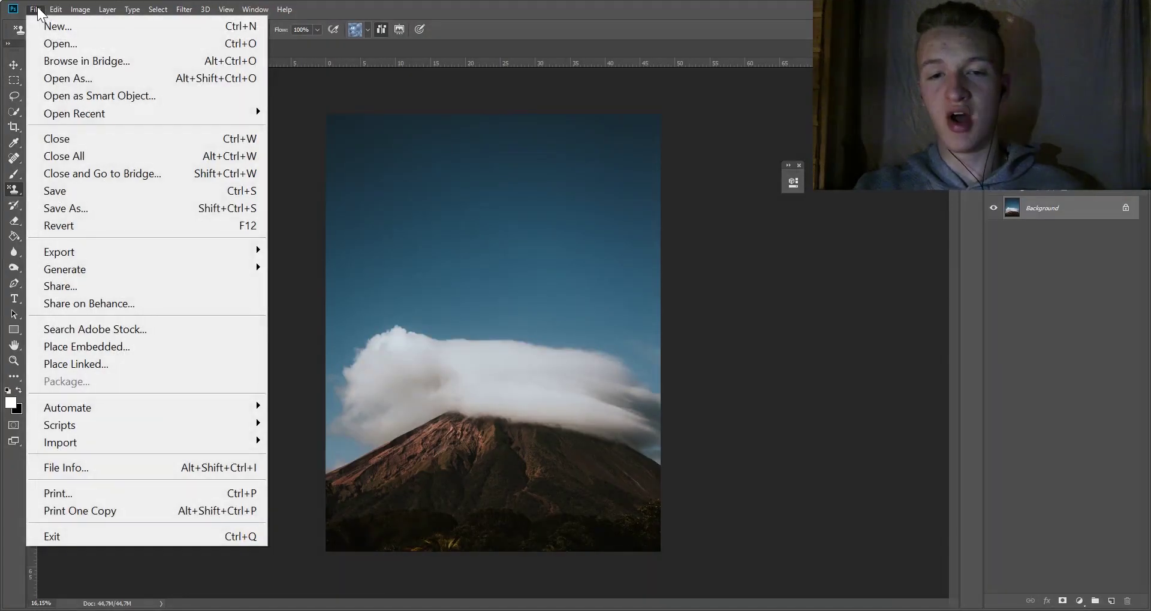
{"action": "key", "text": "Escape"}
{"action": "key", "text": "ctrl+n"}
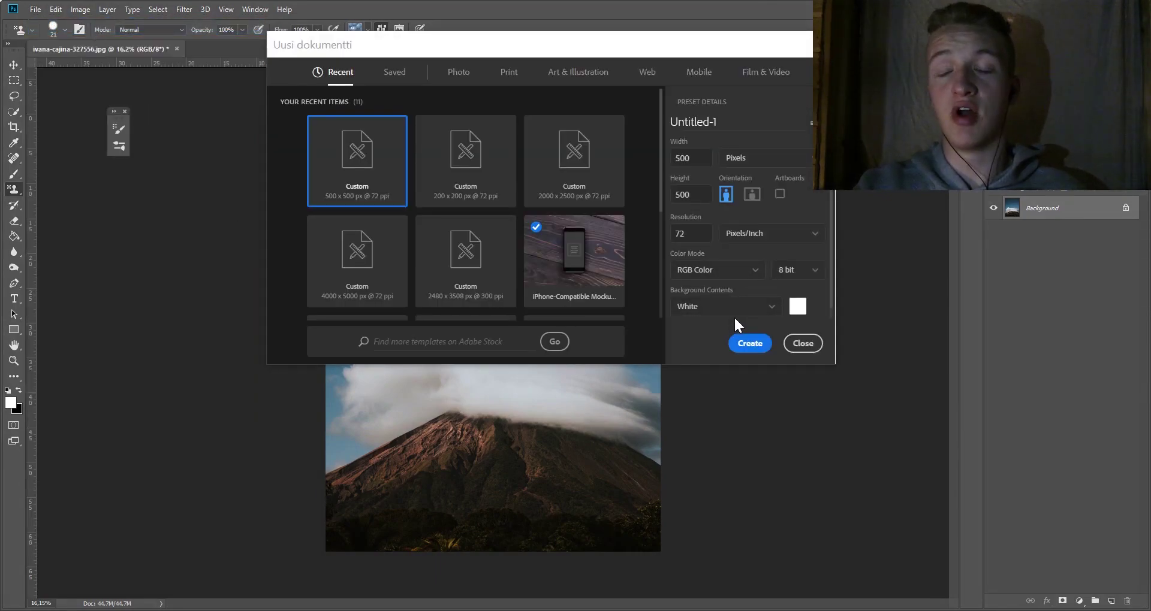
{"action": "left_click", "coordinate": [749, 343]}
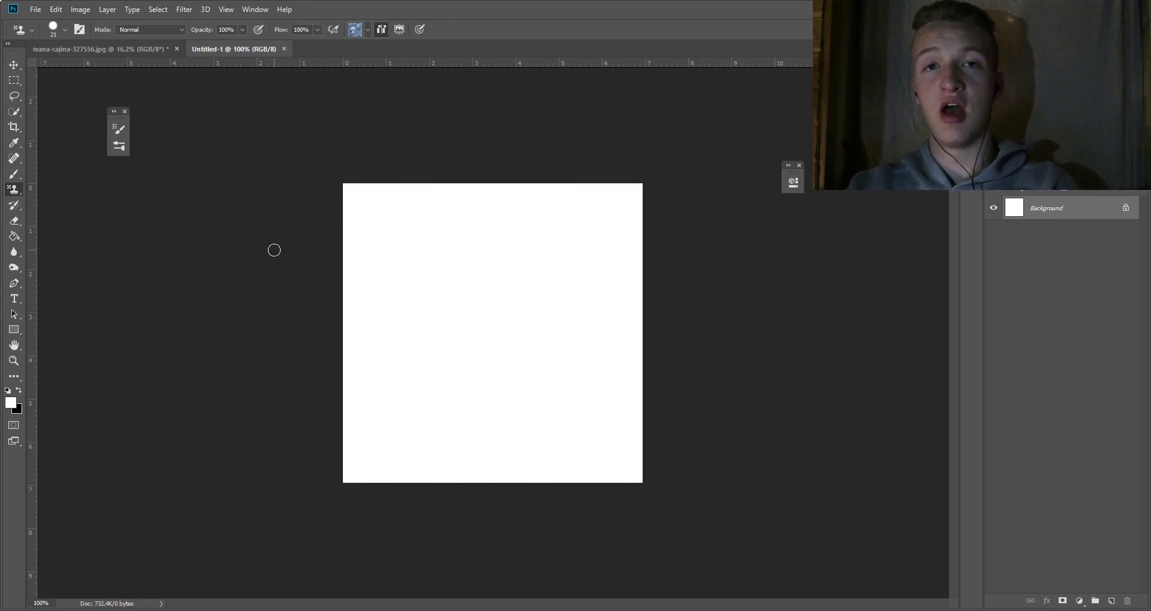
Set up a small, roughly 16 px brush painting in black.
{"action": "key", "text": "b"}
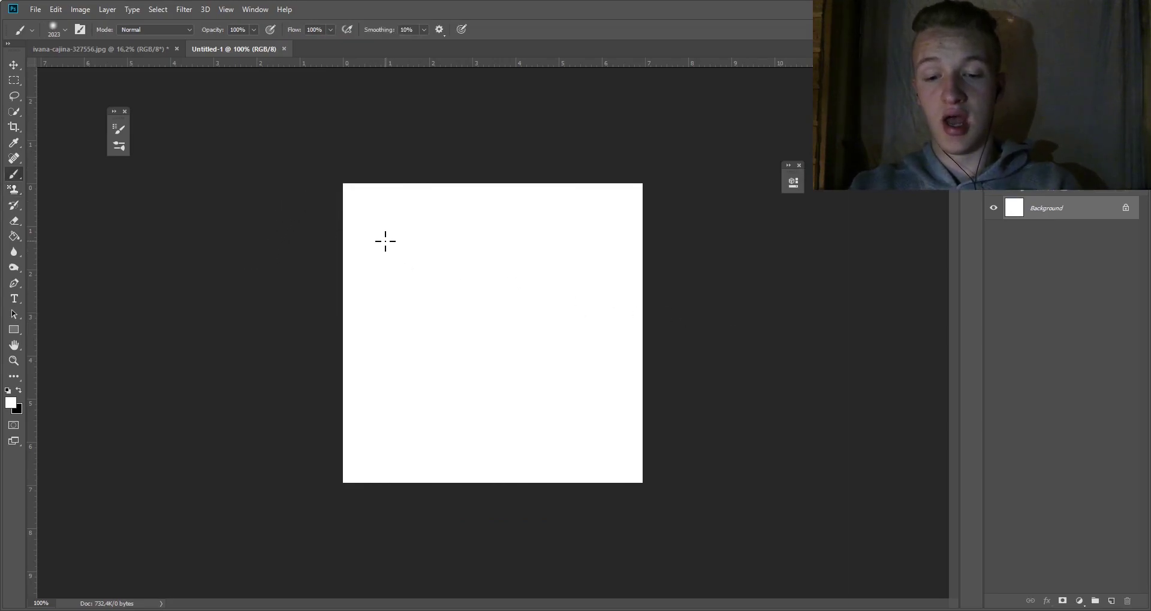
{"action": "mouse_move", "coordinate": [396, 224]}
{"action": "left_mouse_down"}
{"action": "mouse_move", "coordinate": [392, 237]}
{"action": "mouse_move", "coordinate": [416, 224]}
{"action": "left_mouse_up"}
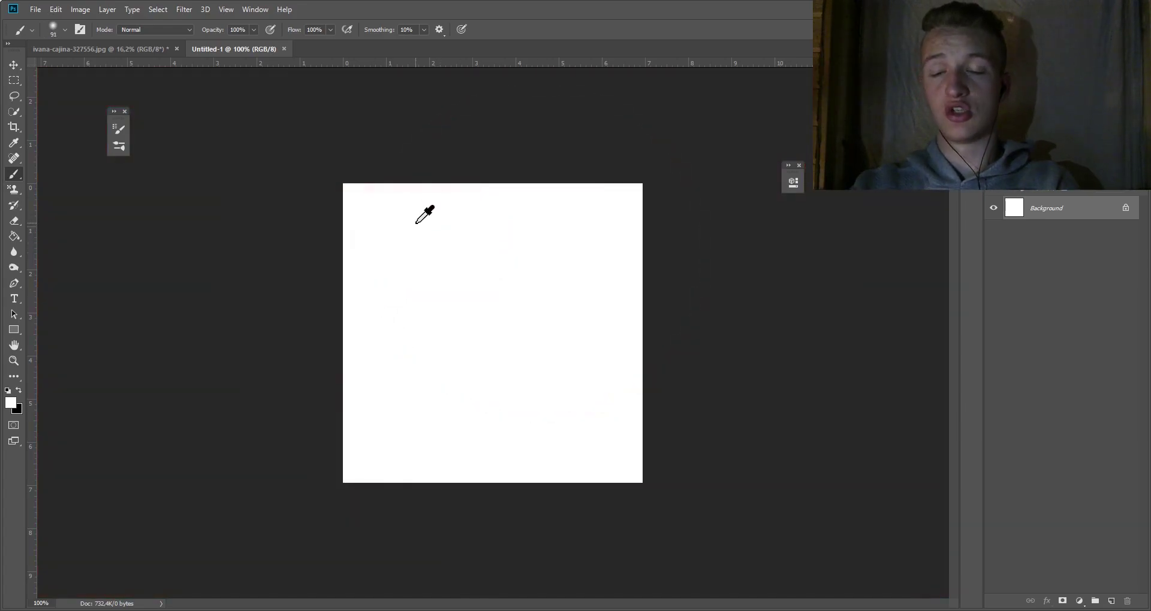
{"action": "left_click_drag", "start_coordinate": [421, 227], "coordinate": [461, 231]}
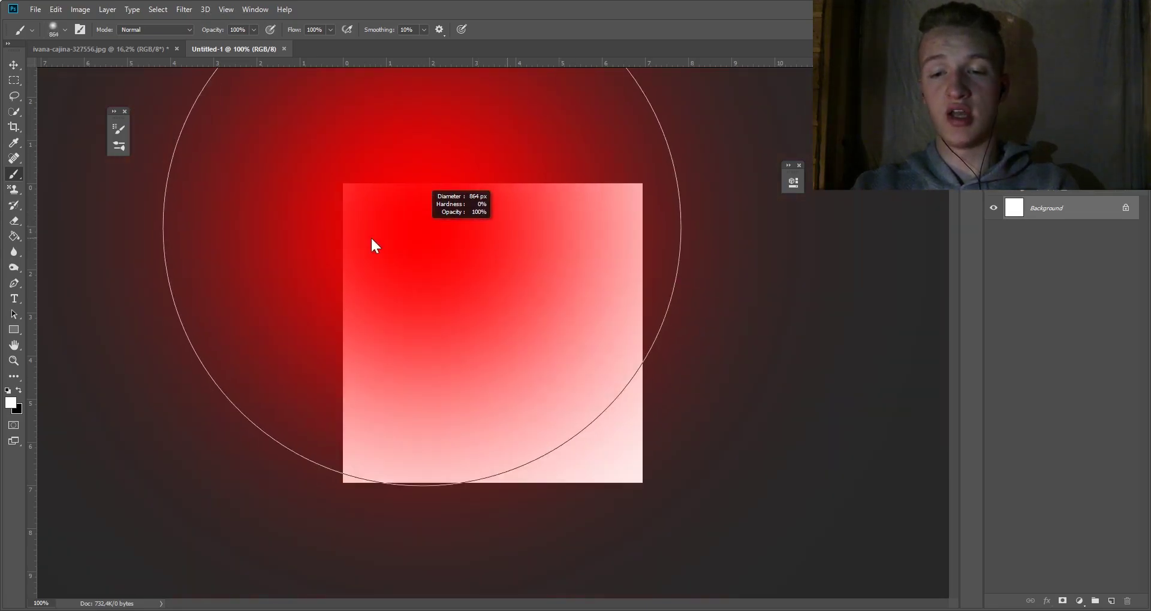
{"action": "mouse_move", "coordinate": [464, 238]}
{"action": "left_mouse_down"}
{"action": "mouse_move", "coordinate": [358, 26]}
{"action": "mouse_move", "coordinate": [350, 419]}
{"action": "left_mouse_up"}
{"action": "left_click_drag", "start_coordinate": [424, 293], "coordinate": [314, 298]}
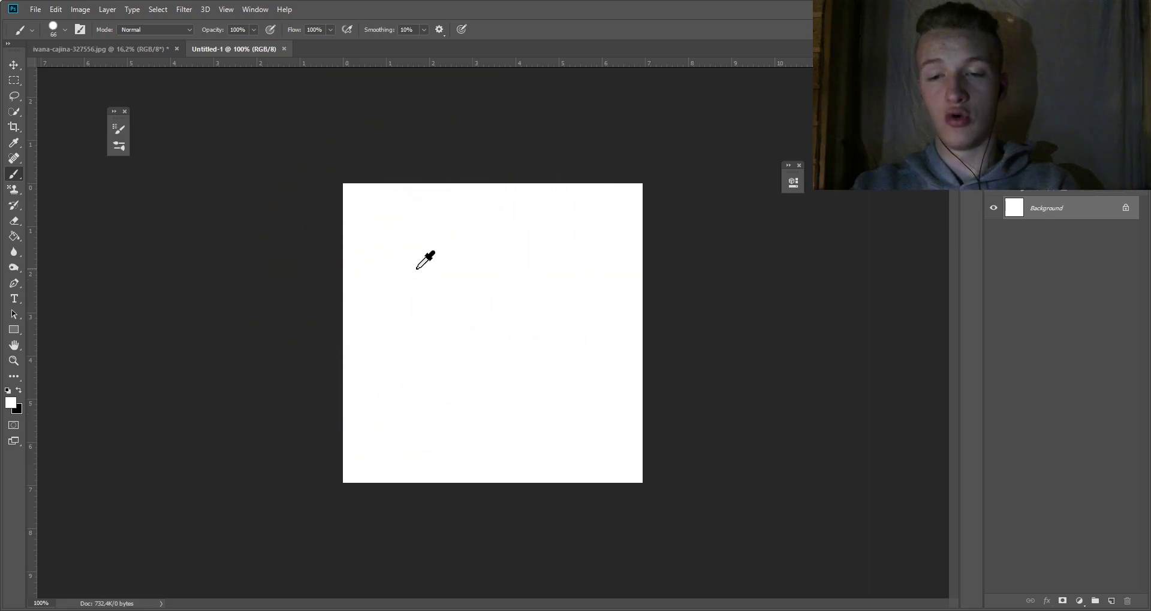
{"action": "left_click_drag", "start_coordinate": [417, 268], "coordinate": [419, 170]}
{"action": "left_click_drag", "start_coordinate": [401, 214], "coordinate": [401, 218]}
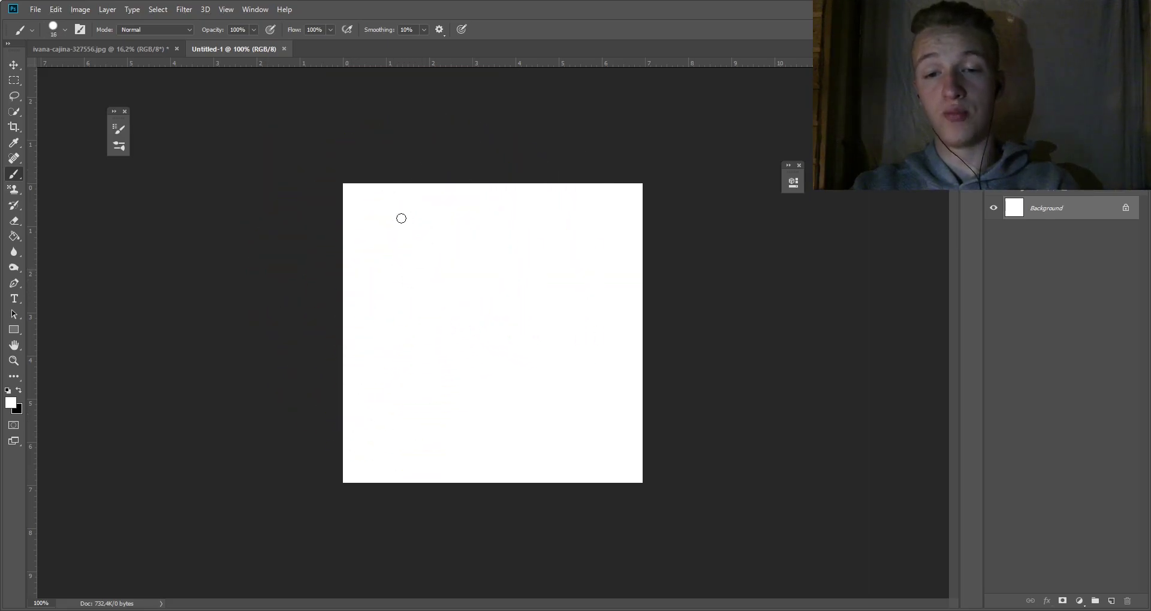
{"action": "key", "text": "x"}
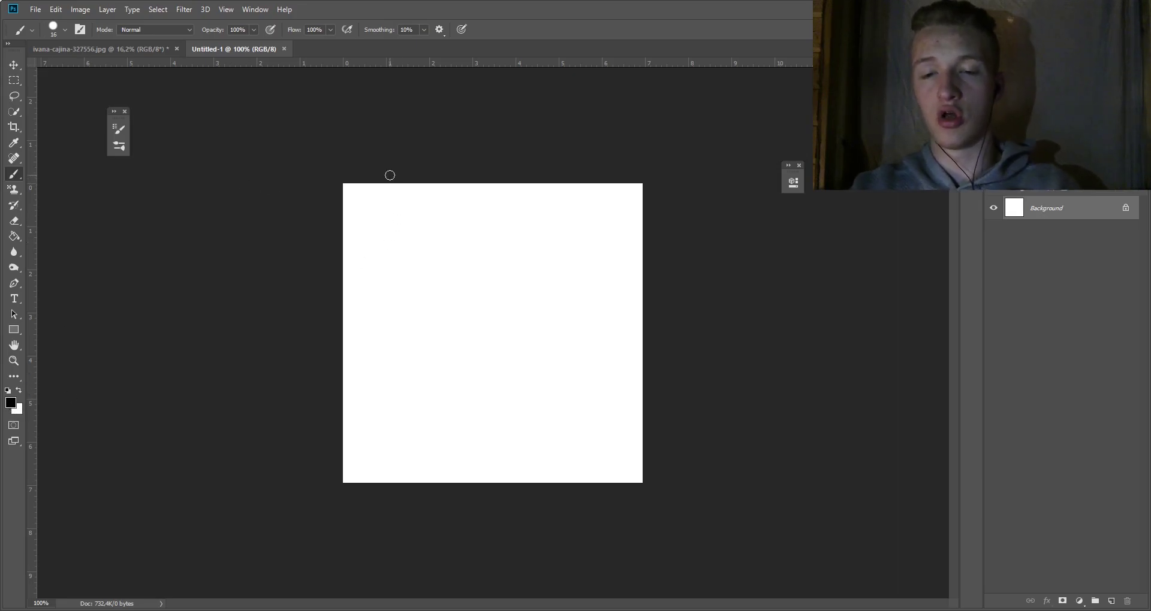
Undo a test dot and turn off Transfer in Brush Settings.
{"action": "left_click", "coordinate": [364, 205]}
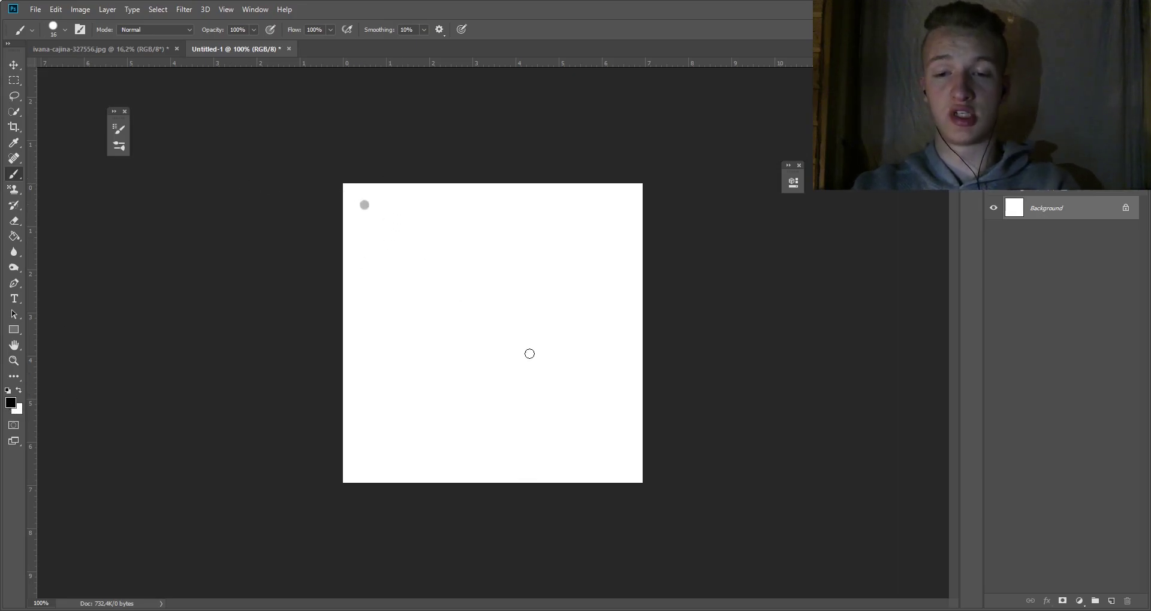
{"action": "key", "text": "ctrl+z"}
{"action": "key", "text": "F5"}
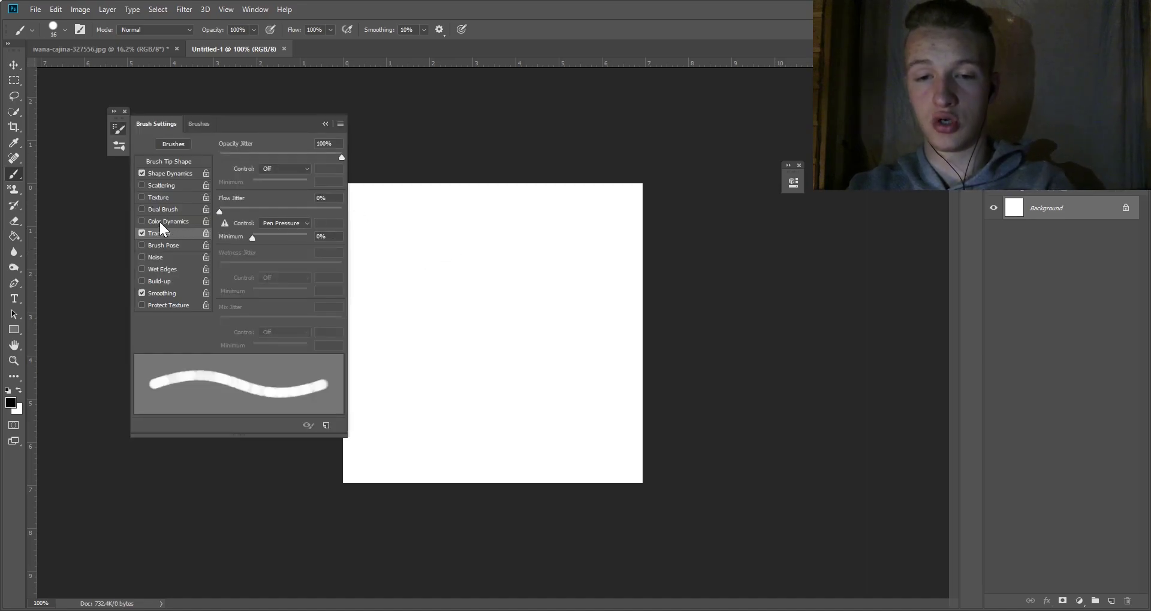
{"action": "left_click", "coordinate": [141, 233]}
{"action": "key", "text": "F5"}
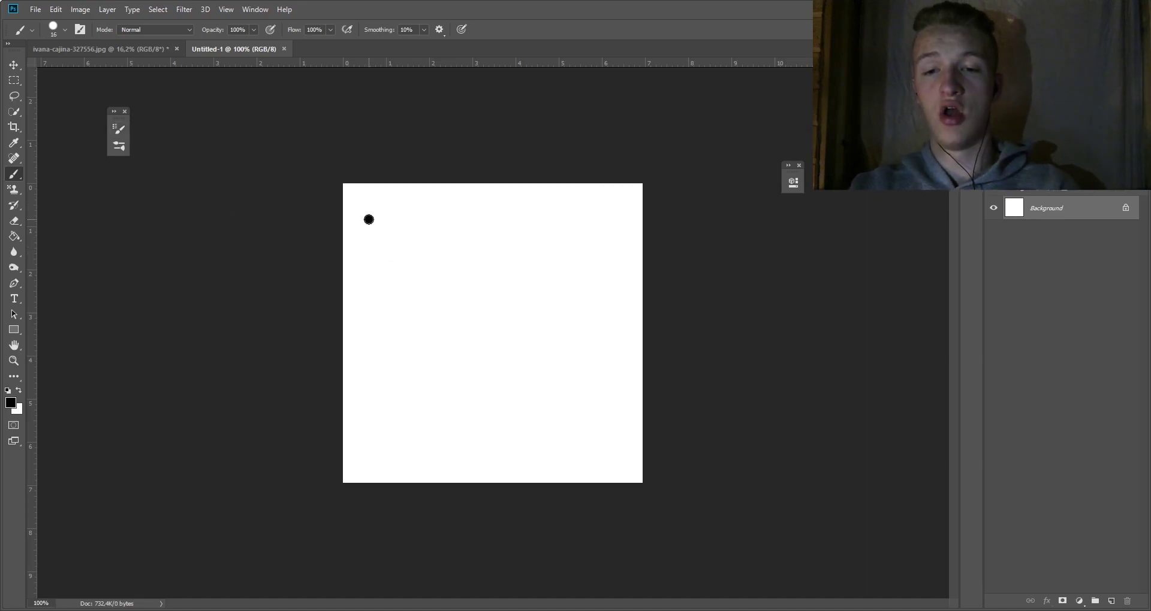
Paint three black dots: top-left, a smaller lower-left, and a larger one on the right.
{"action": "left_click", "coordinate": [369, 219]}
{"action": "right_click", "coordinate": [567, 336], "text": "alt"}
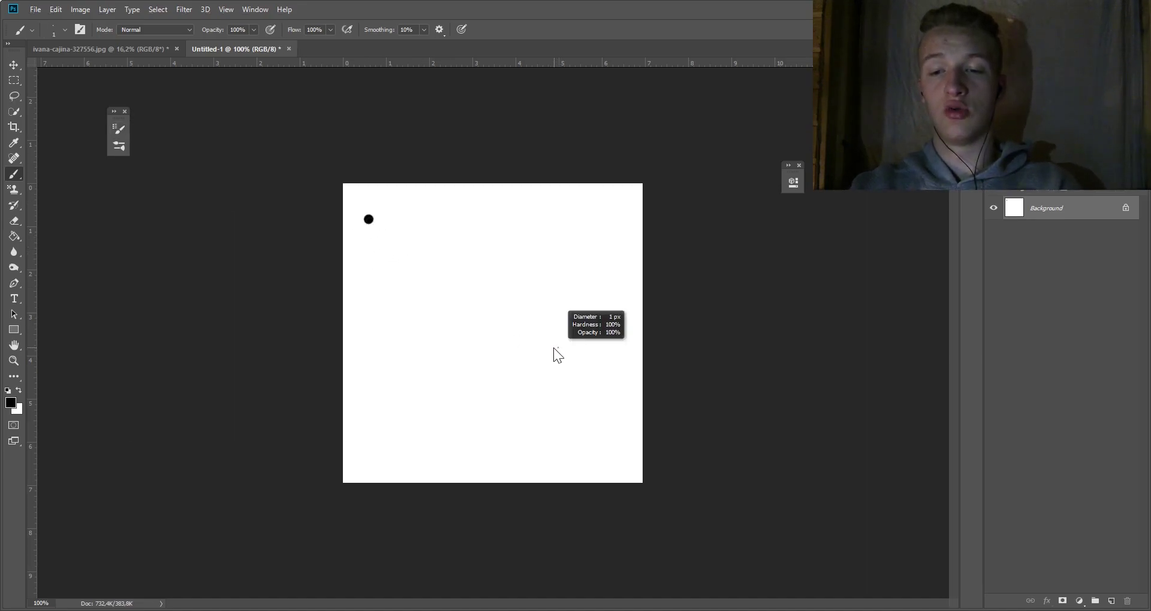
{"action": "left_click", "coordinate": [402, 434]}
{"action": "right_click", "coordinate": [540, 293], "text": "alt"}
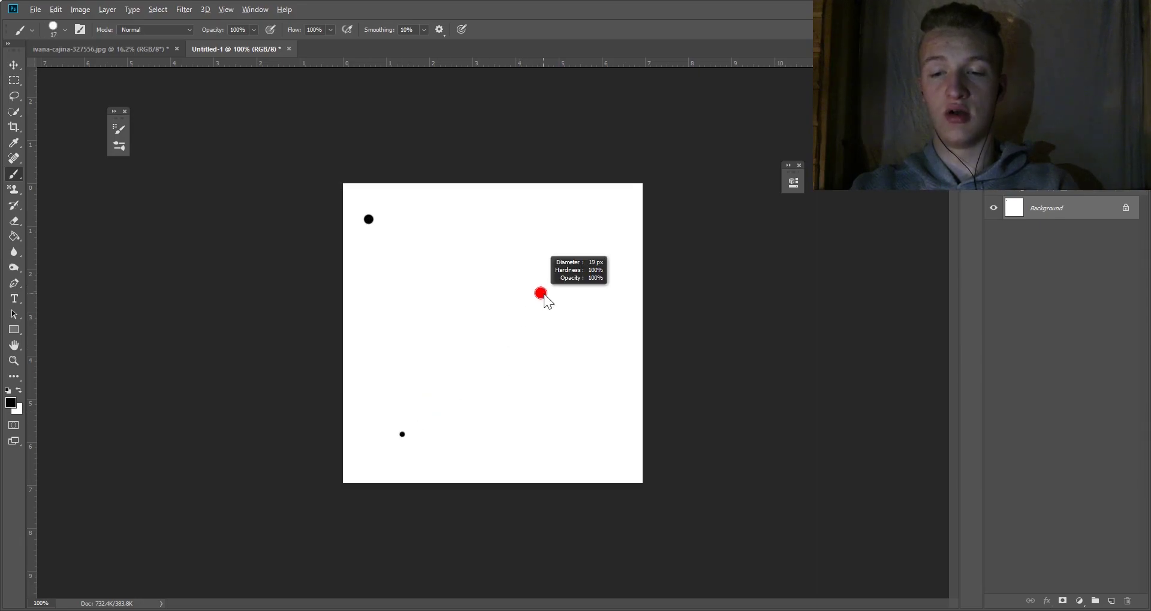
{"action": "left_click", "coordinate": [575, 290]}
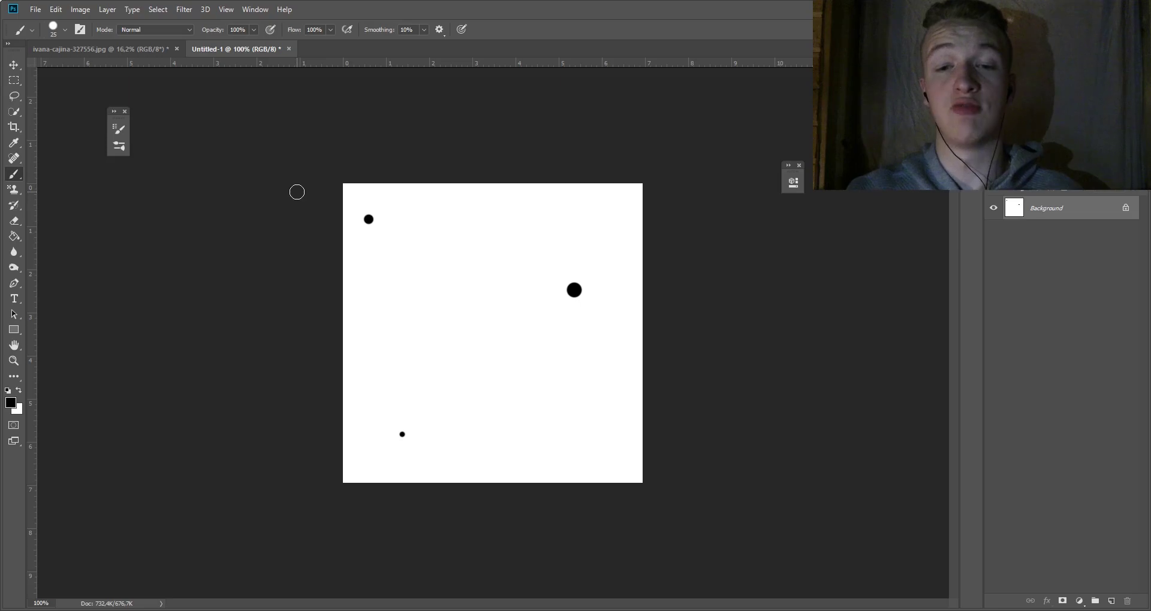
Define the three-dot canvas as a brush preset named 'stars' via Edit > Define Brush Preset.
{"action": "left_click", "coordinate": [55, 9]}
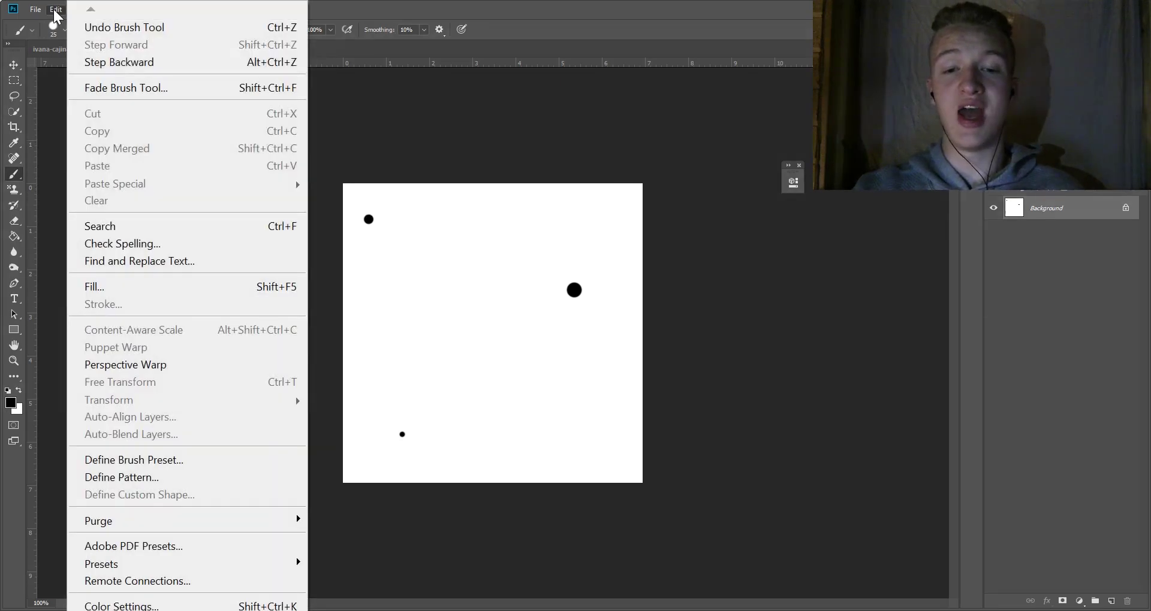
{"action": "left_click", "coordinate": [158, 466]}
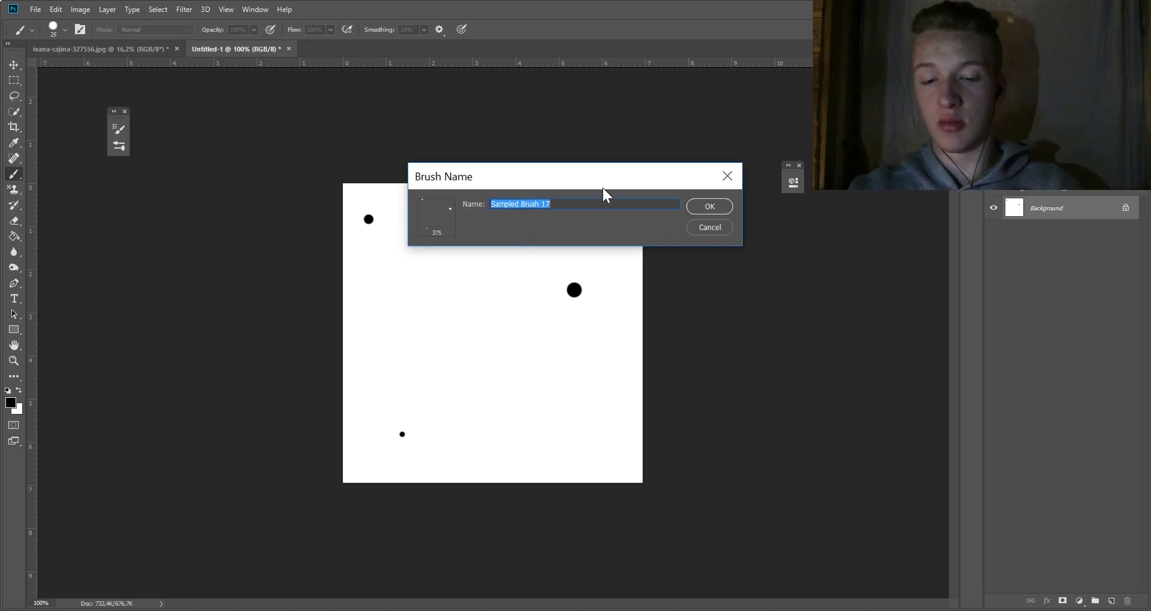
{"action": "type", "text": "stars"}
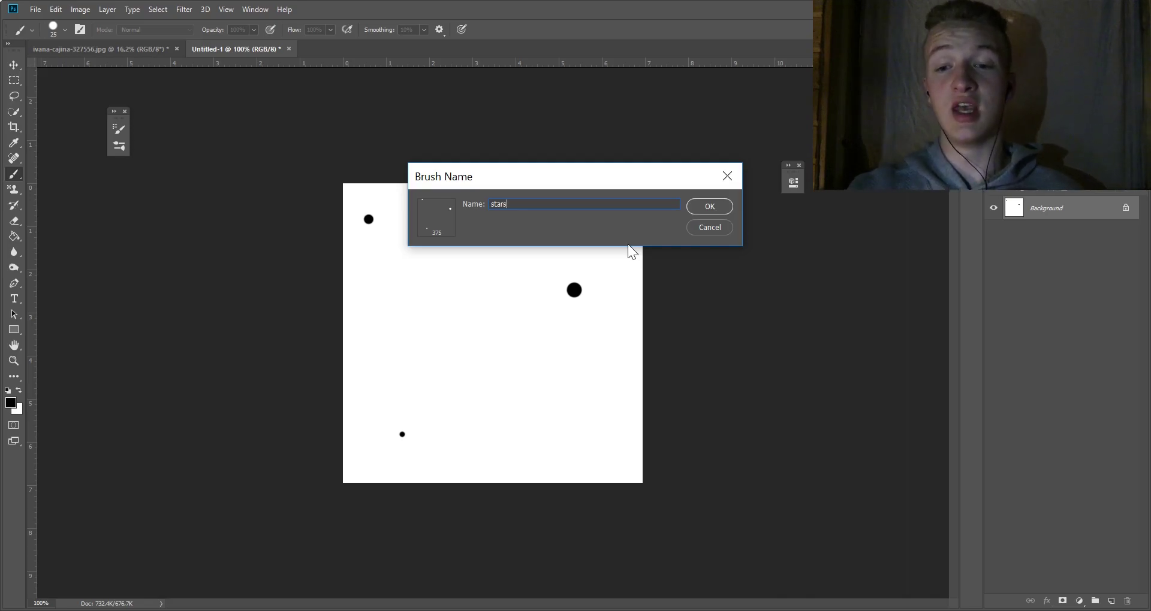
{"action": "left_click", "coordinate": [710, 208]}
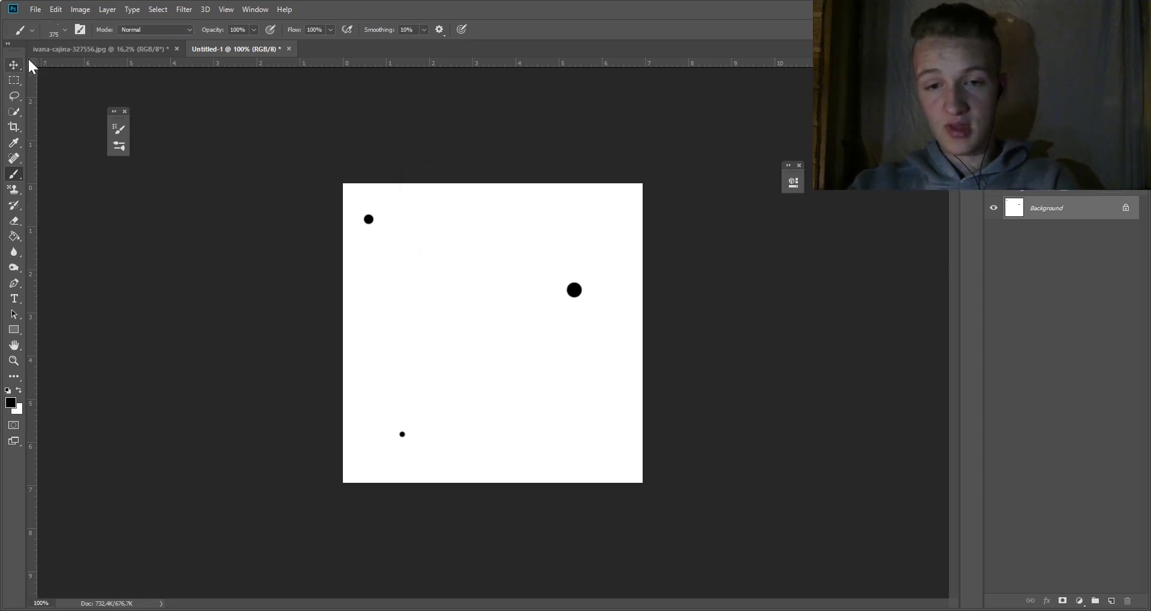
Close the Untitled-1 dots sketch without saving, keeping the volcano photo active.
{"action": "left_click", "coordinate": [69, 49]}
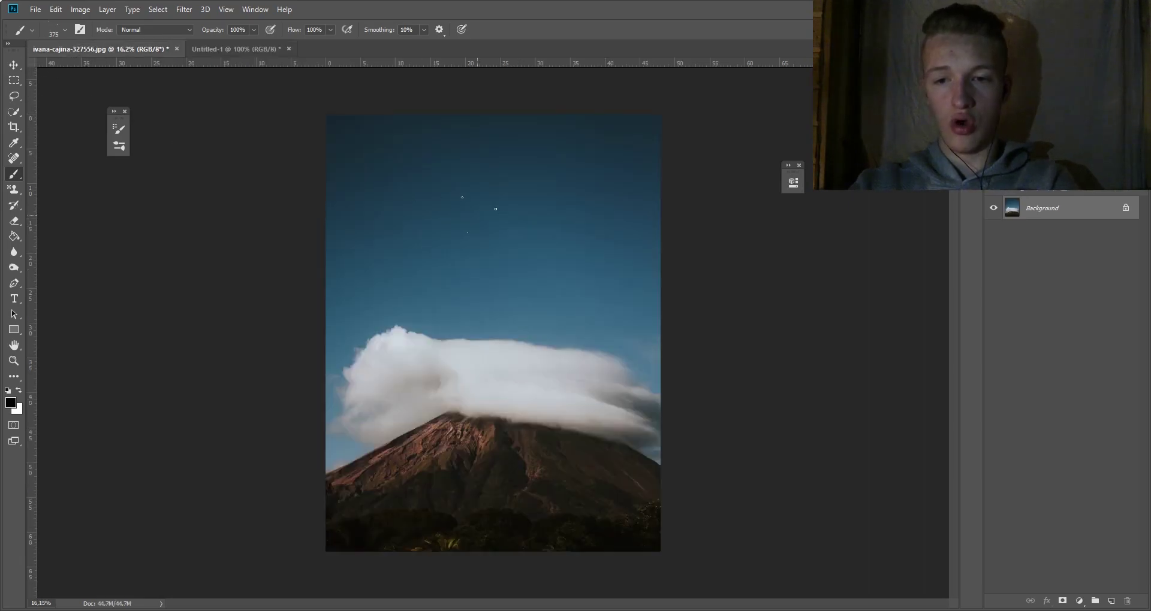
{"action": "left_click", "coordinate": [288, 49]}
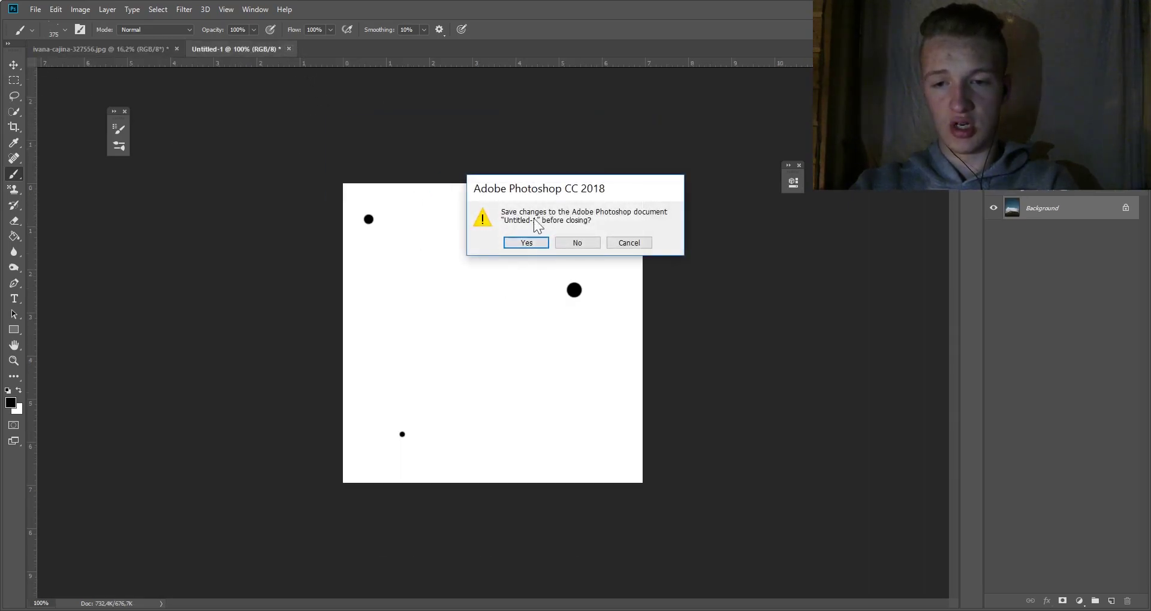
{"action": "left_click", "coordinate": [578, 243]}
Shrink the stars brush, test a stroke across the sky, and undo it.
{"action": "left_click_drag", "start_coordinate": [497, 208], "coordinate": [469, 170]}
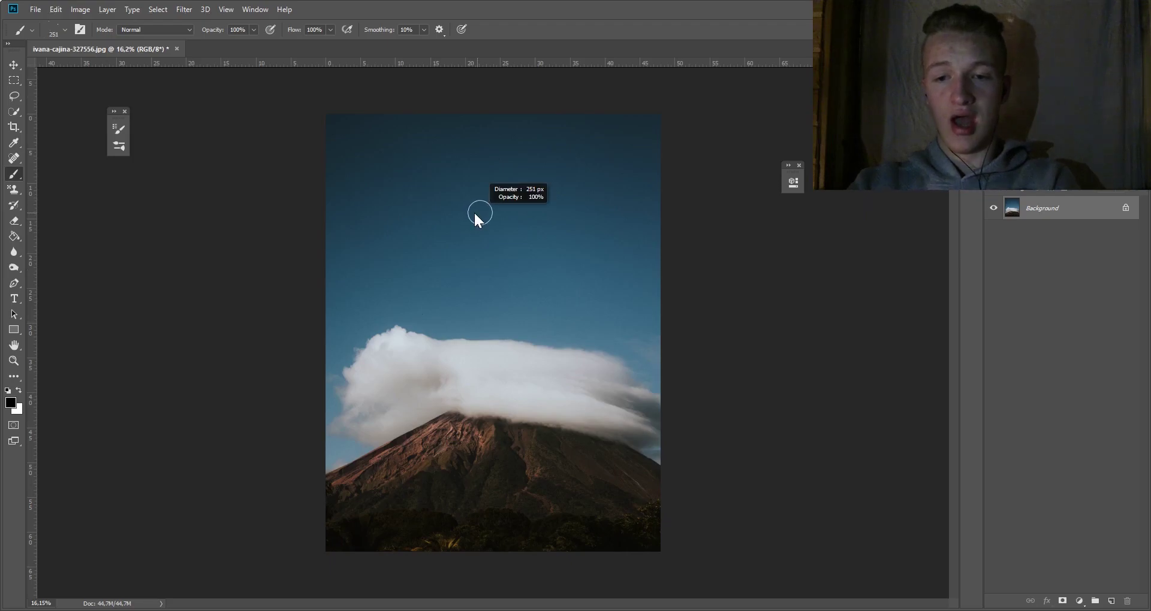
{"action": "left_click_drag", "start_coordinate": [552, 174], "coordinate": [626, 273]}
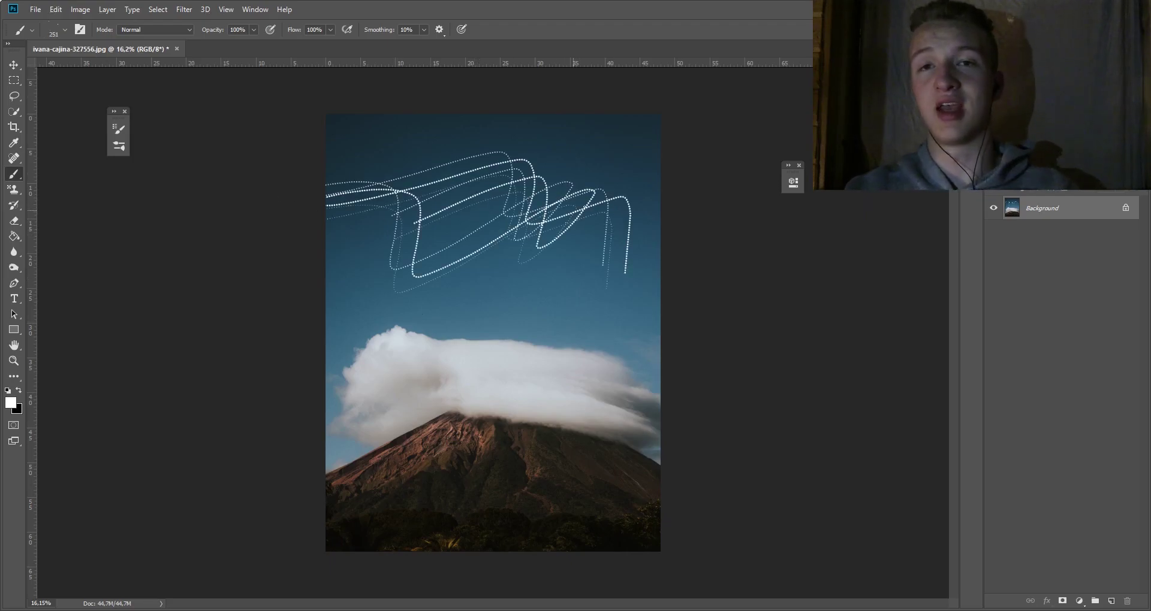
{"action": "key", "text": "ctrl+z"}
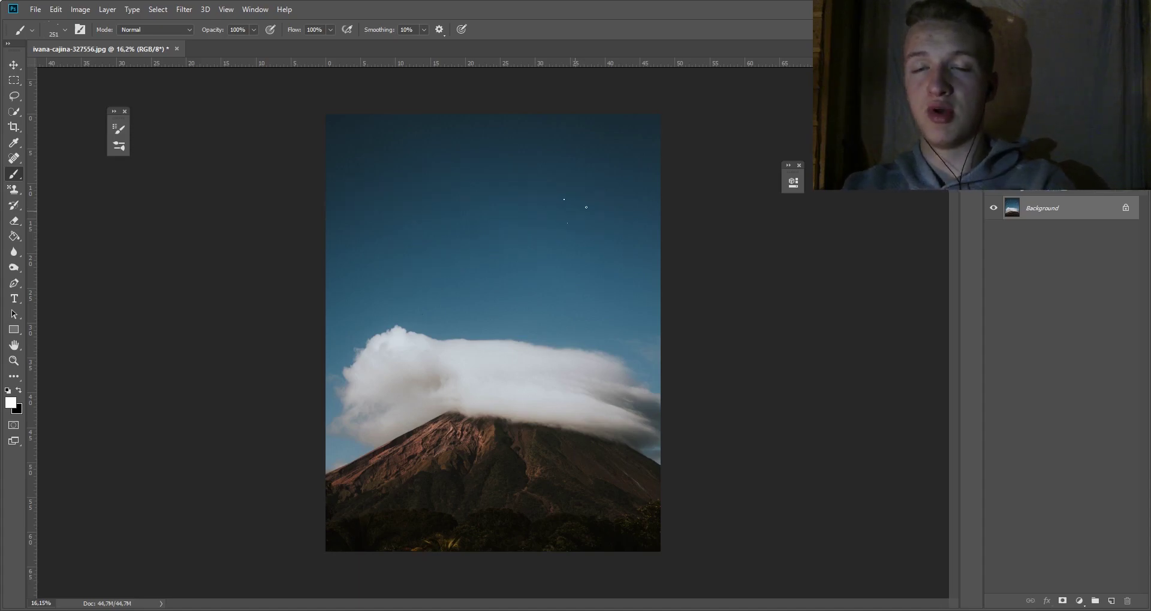
{"action": "key", "text": "F5"}
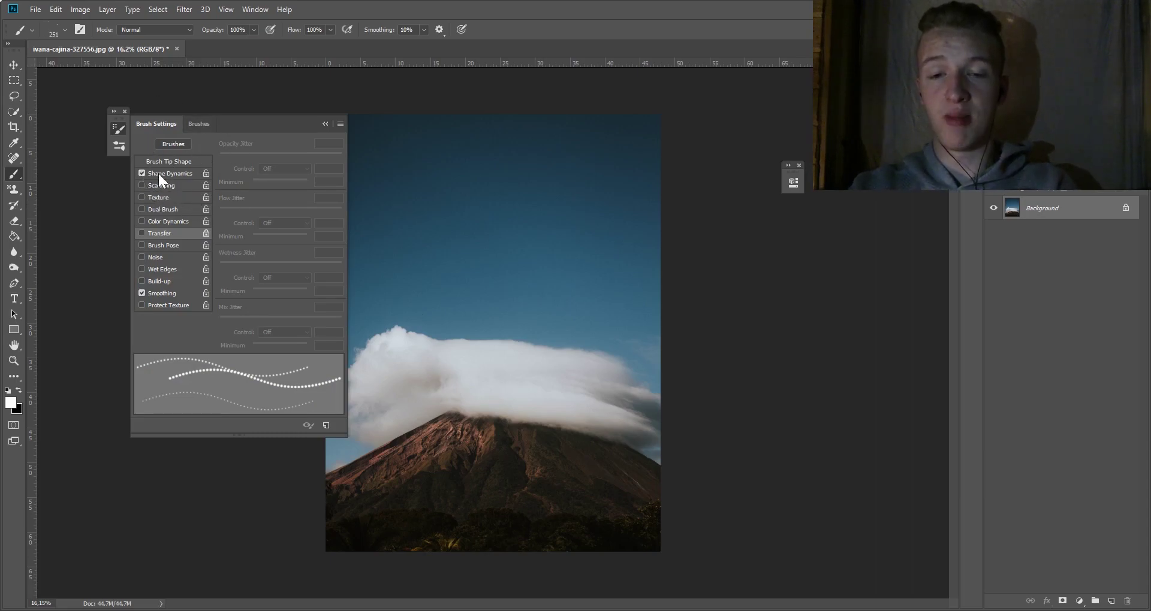
Enable Shape Dynamics with 100% size jitter and about 27% angle jitter, undoing all test strokes.
{"action": "left_click", "coordinate": [175, 174]}
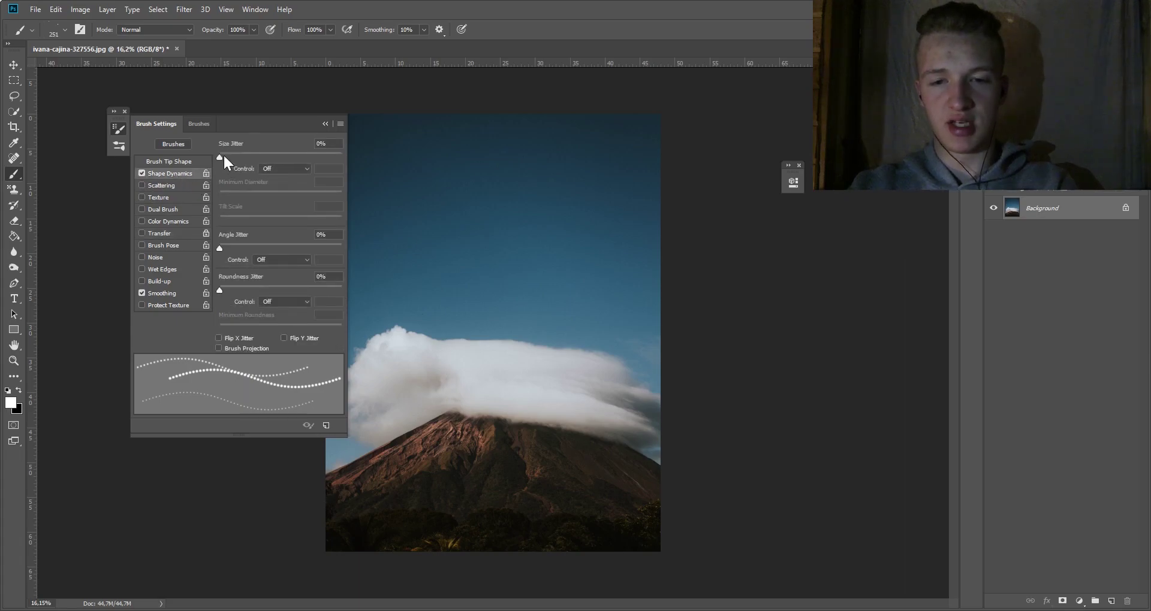
{"action": "left_click_drag", "start_coordinate": [221, 159], "coordinate": [445, 163]}
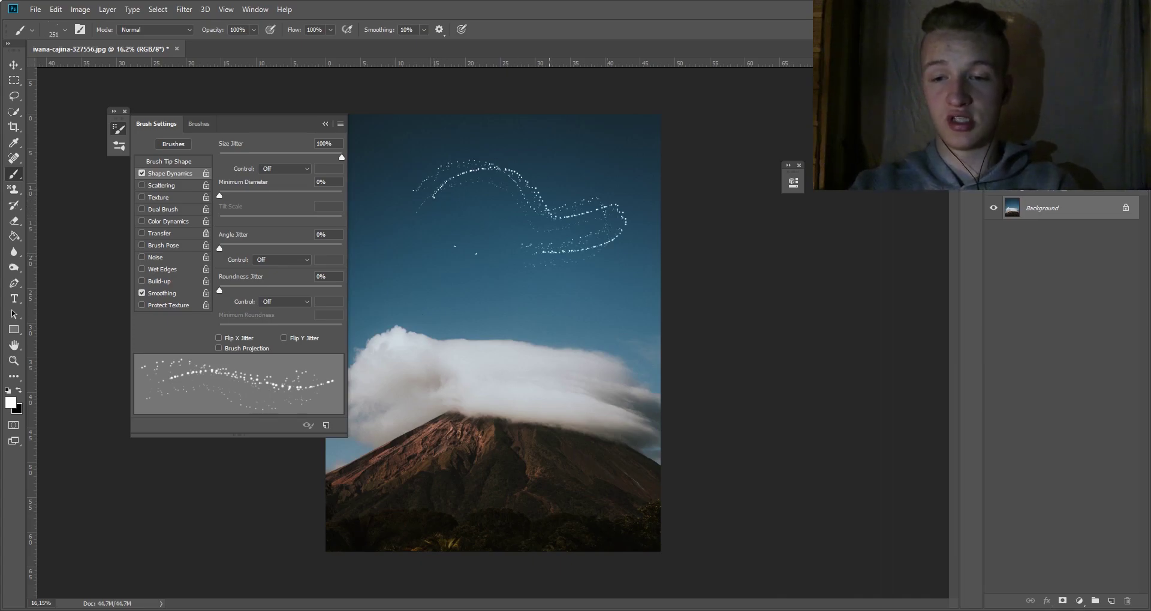
{"action": "left_click_drag", "start_coordinate": [395, 201], "coordinate": [673, 269]}
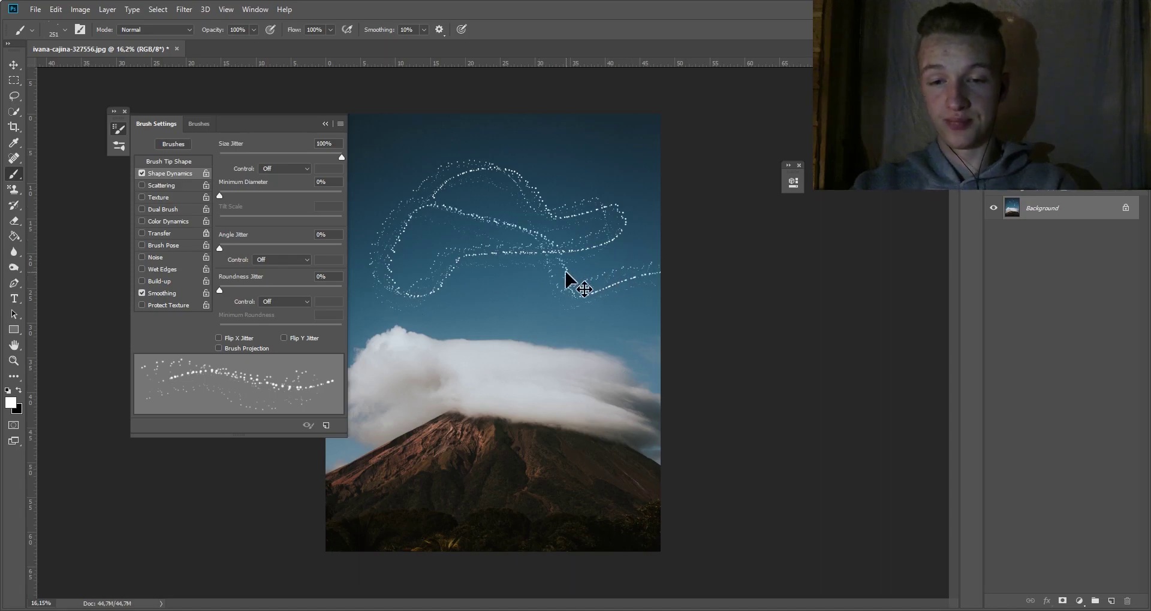
{"action": "key", "text": "ctrl+z"}
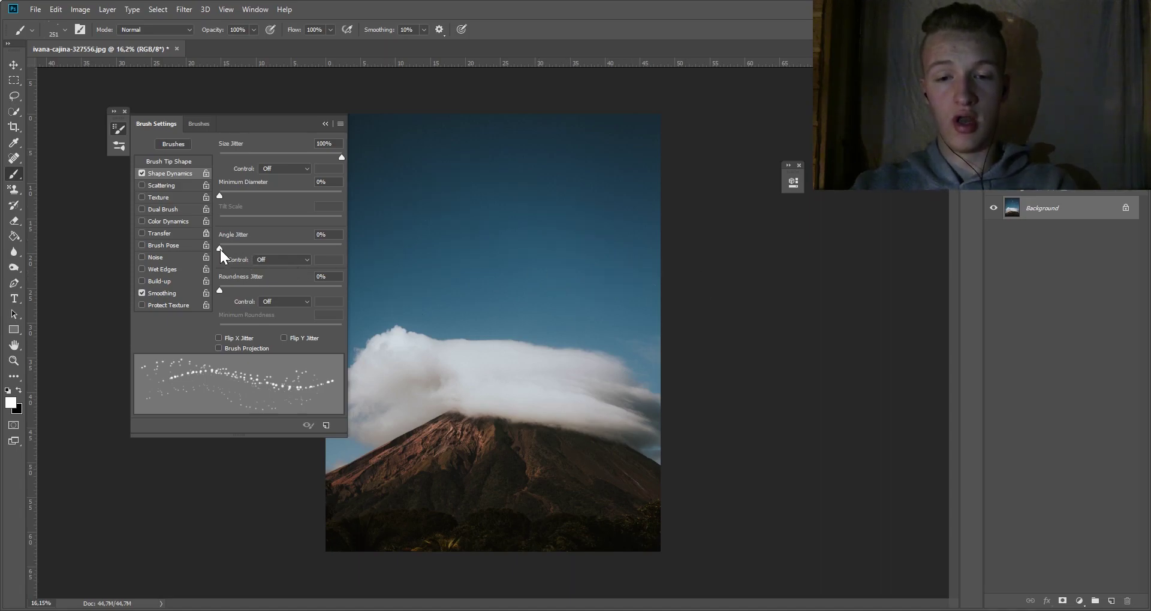
{"action": "left_click_drag", "start_coordinate": [220, 248], "coordinate": [252, 254]}
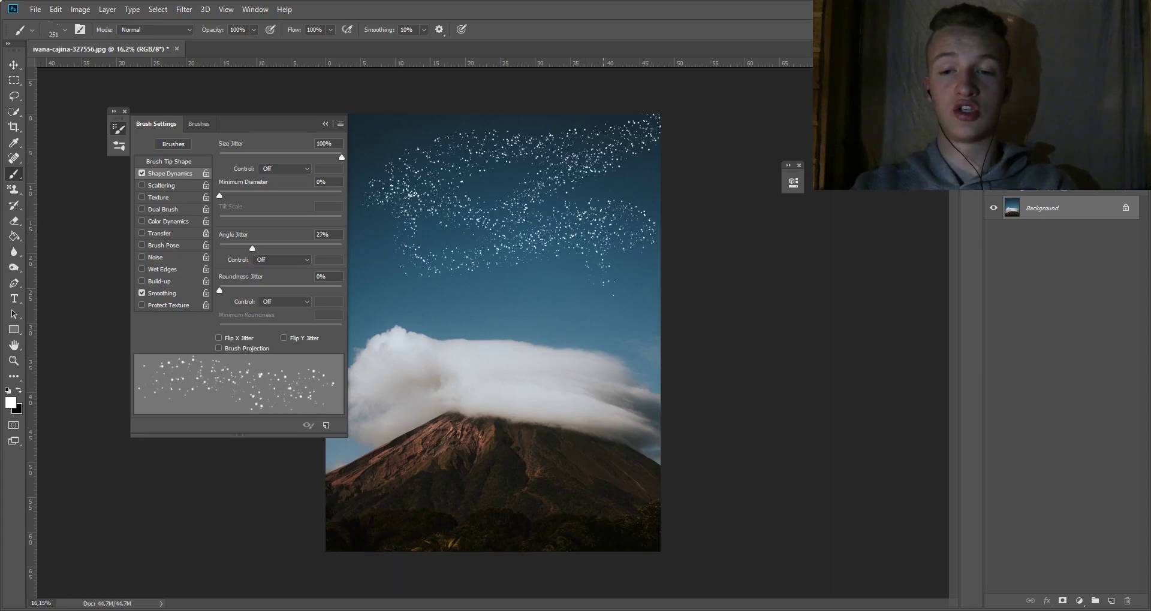
{"action": "key", "text": "ctrl+z"}
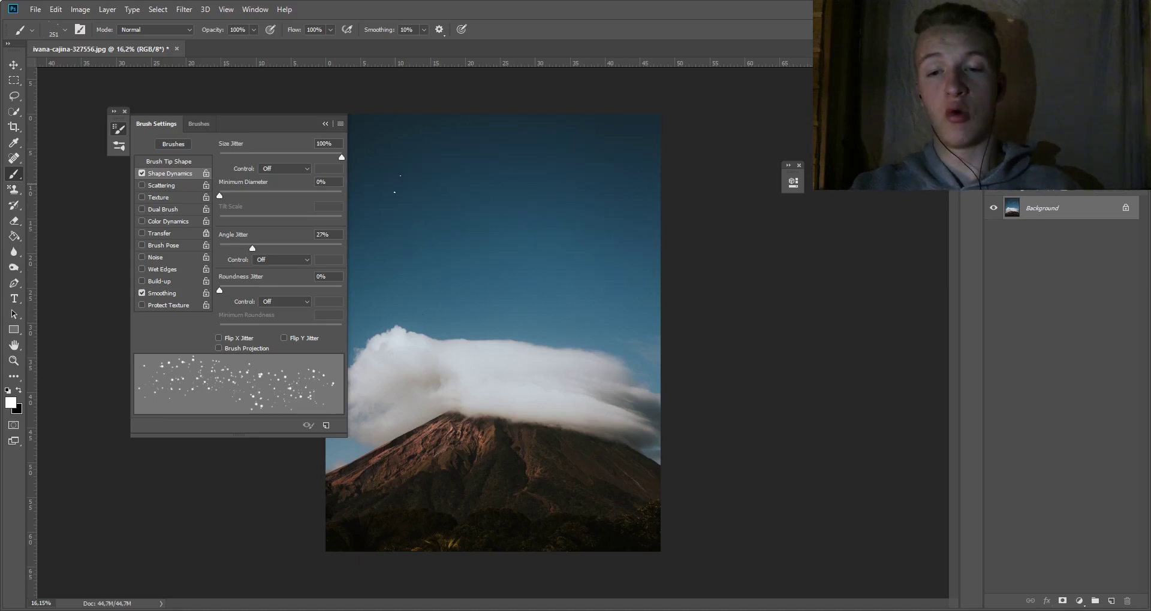
{"action": "key", "text": "ctrl+z"}
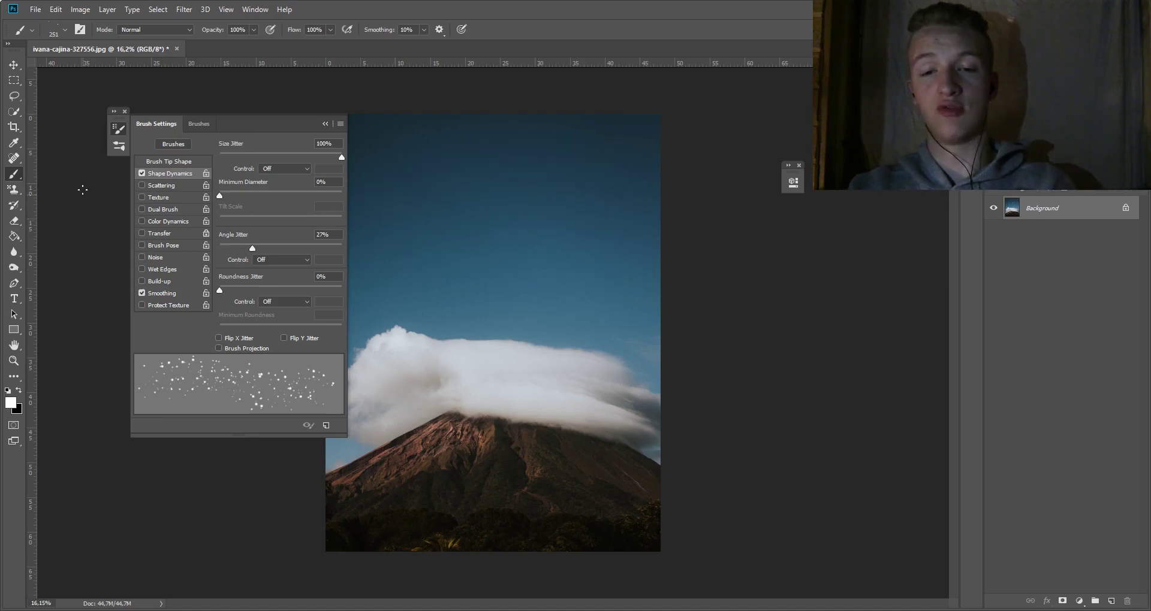
Enable Scattering at 1000% for the stars brush and undo its test stroke.
{"action": "left_click", "coordinate": [163, 185]}
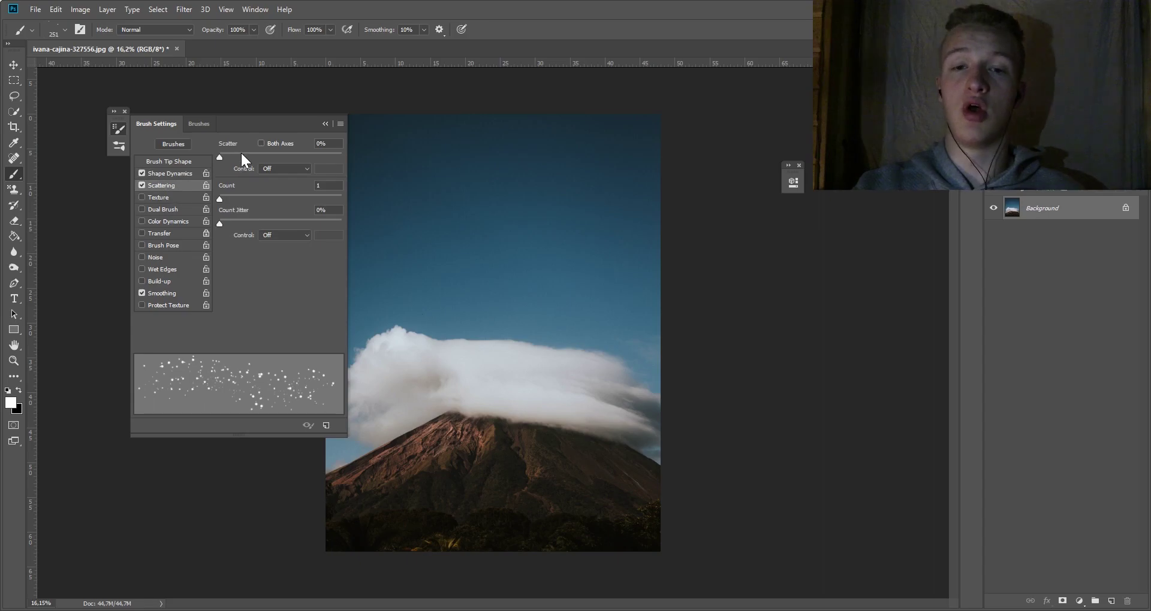
{"action": "left_click_drag", "start_coordinate": [220, 157], "coordinate": [236, 157]}
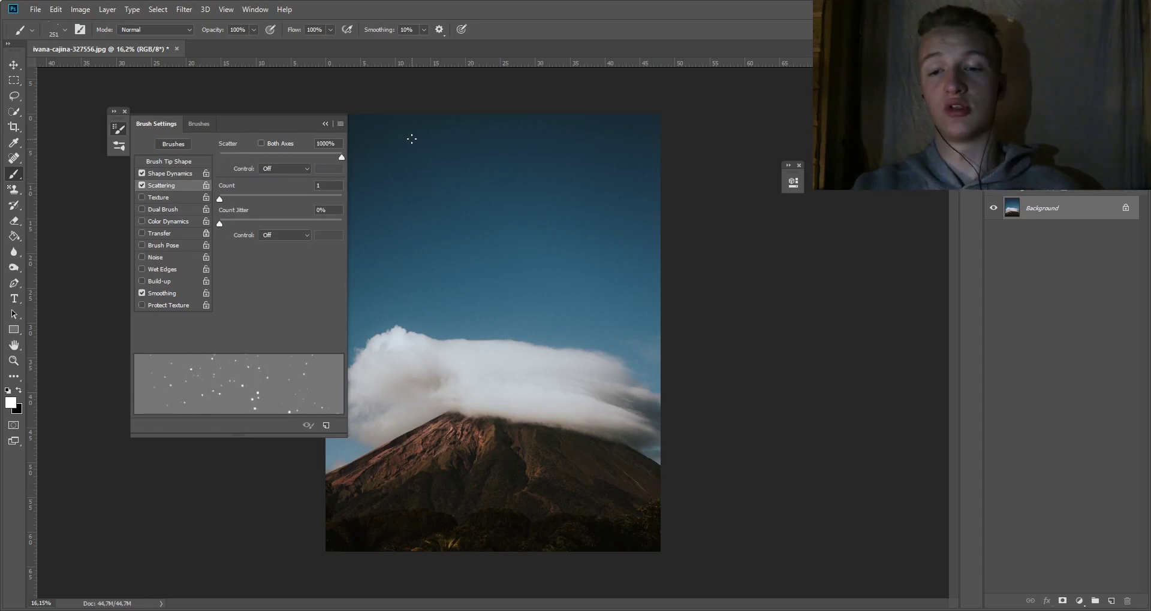
{"action": "left_click_drag", "start_coordinate": [393, 182], "coordinate": [508, 231]}
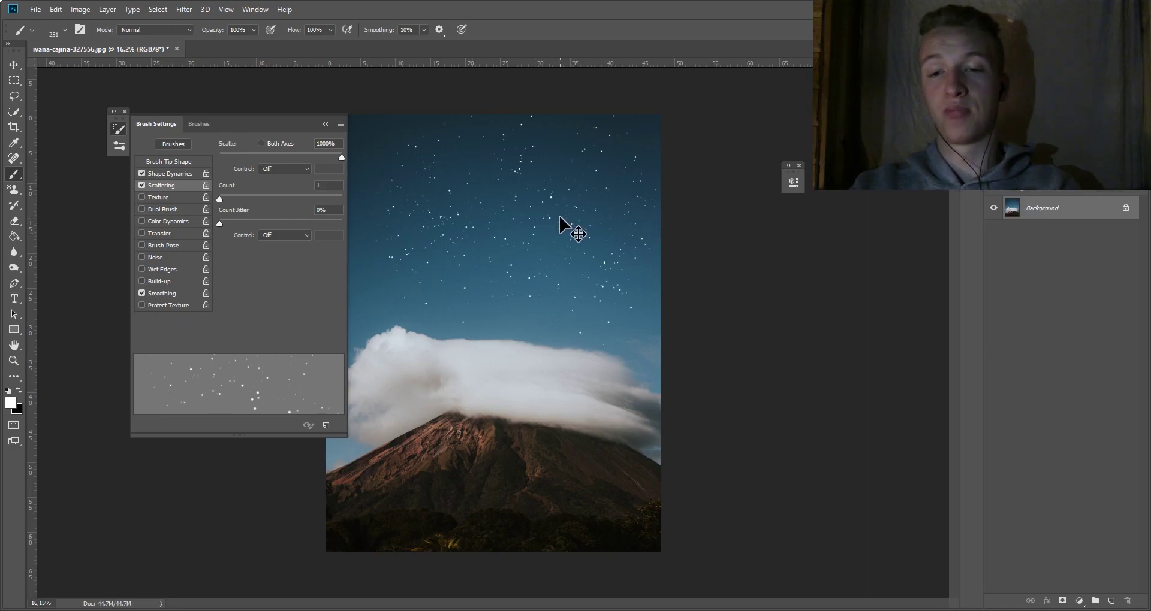
{"action": "key", "text": "ctrl+z"}
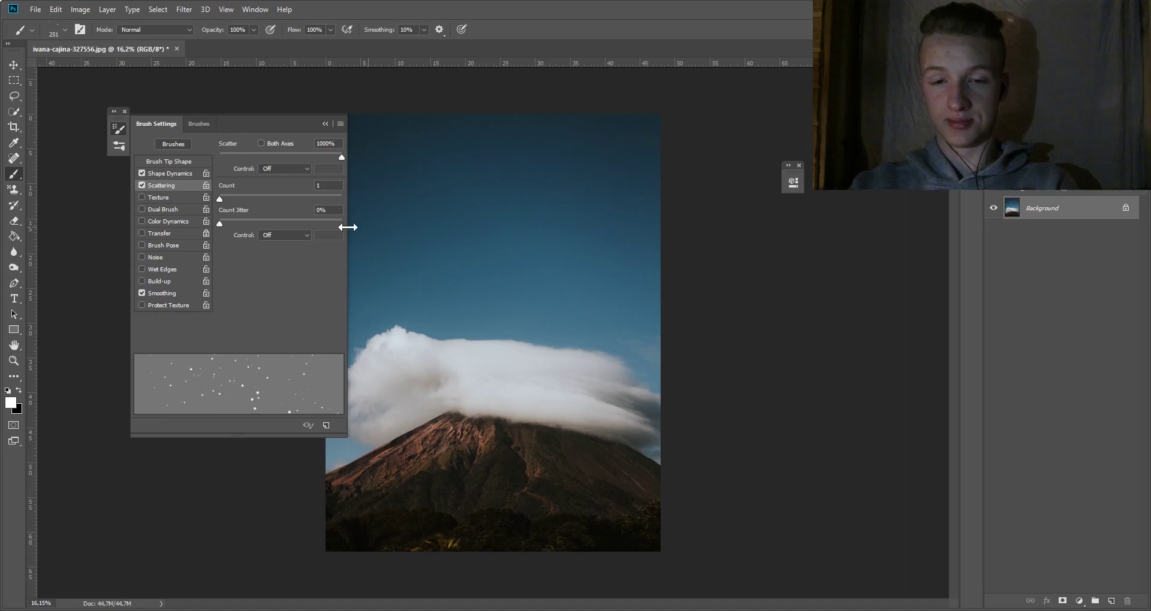
Turn on Transfer with 100% opacity jitter, undo the test stars, and collapse Brush Settings.
{"action": "left_click", "coordinate": [162, 235]}
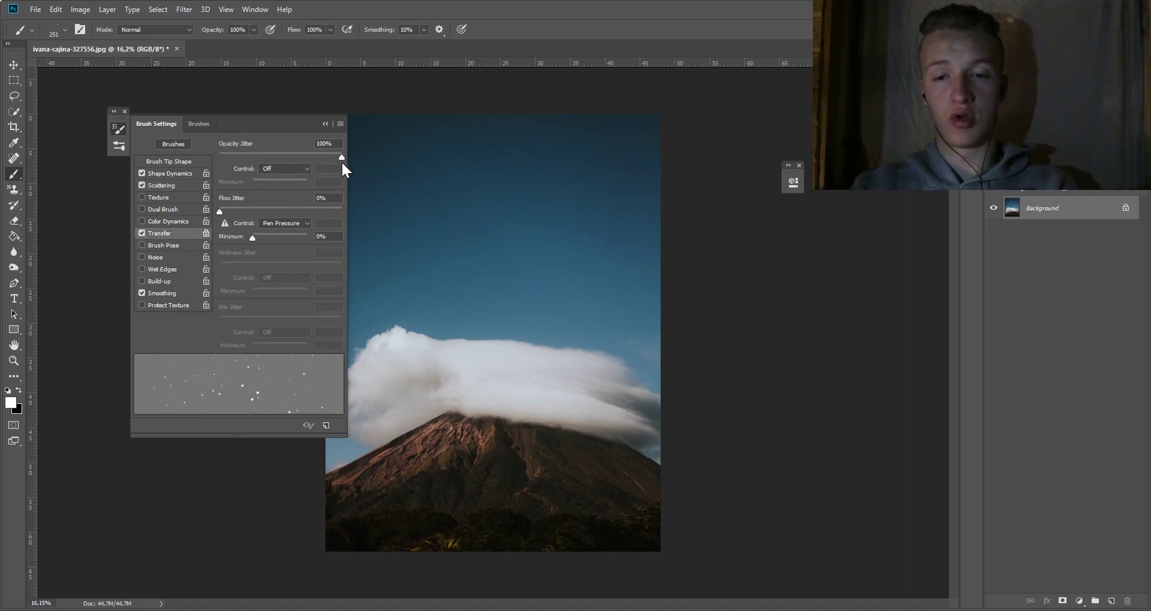
{"action": "left_click", "coordinate": [399, 192]}
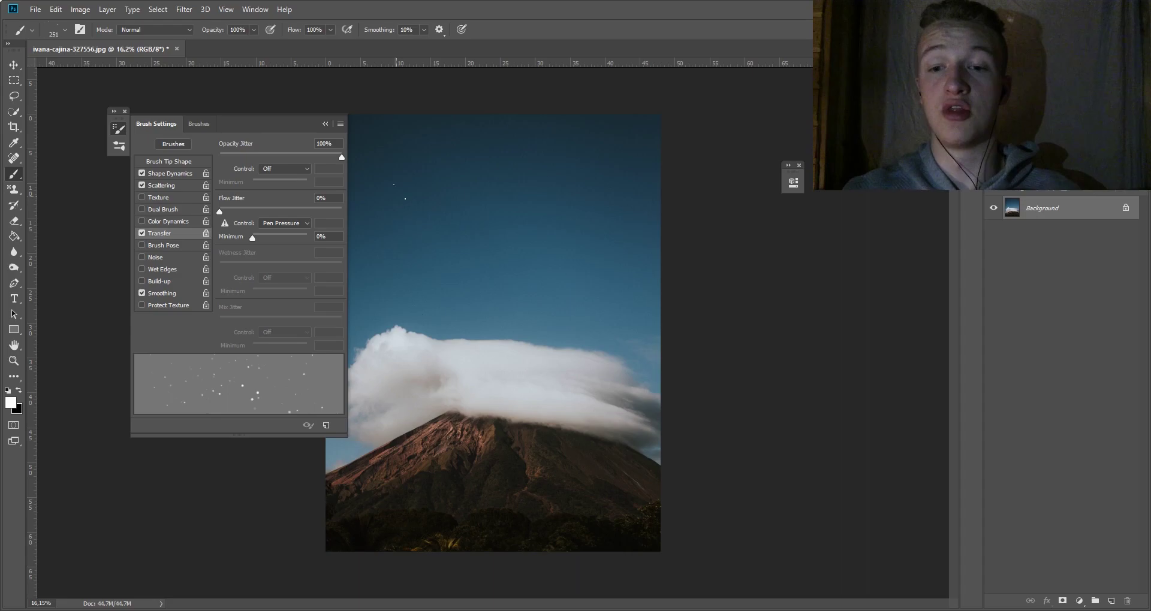
{"action": "left_click_drag", "start_coordinate": [419, 138], "coordinate": [629, 203]}
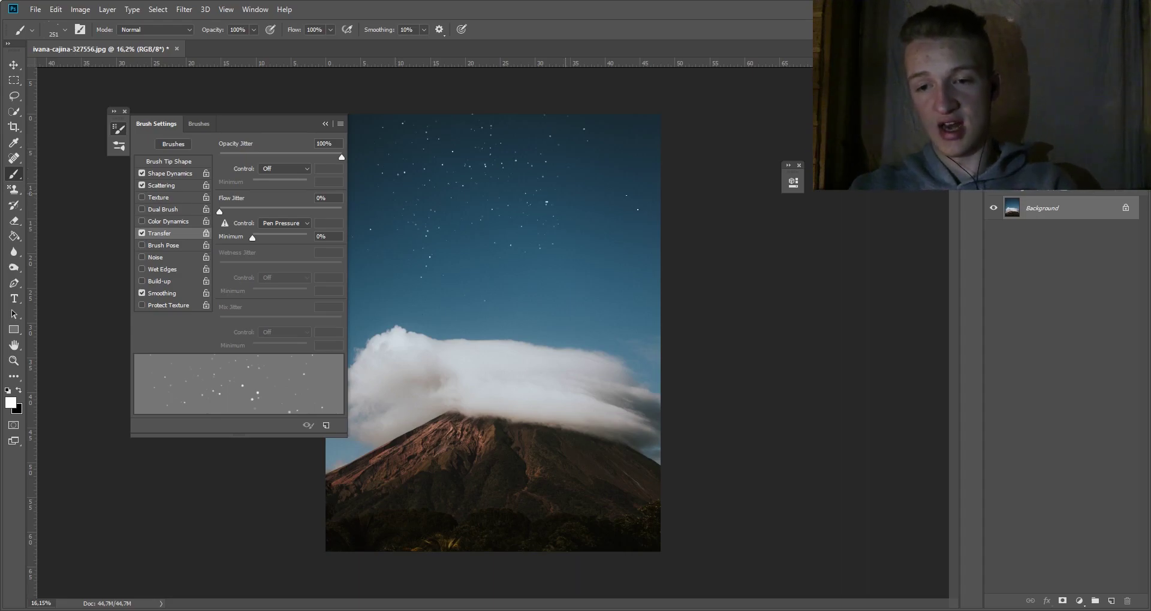
{"action": "left_click_drag", "start_coordinate": [384, 156], "coordinate": [654, 264]}
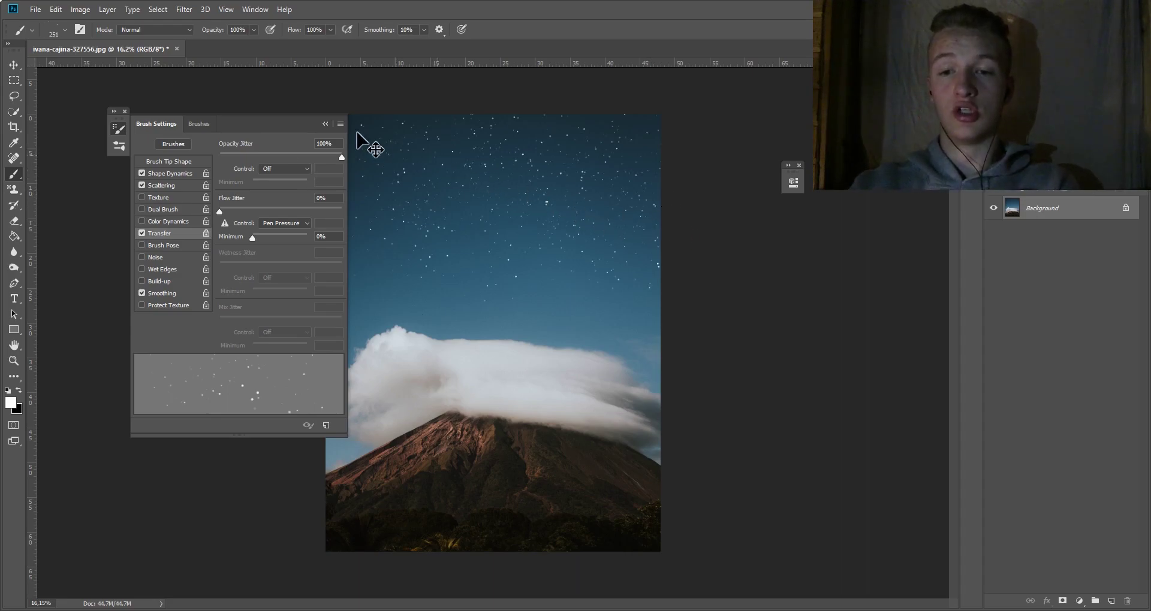
{"action": "key", "text": "ctrl+z"}
{"action": "left_click", "coordinate": [324, 124]}
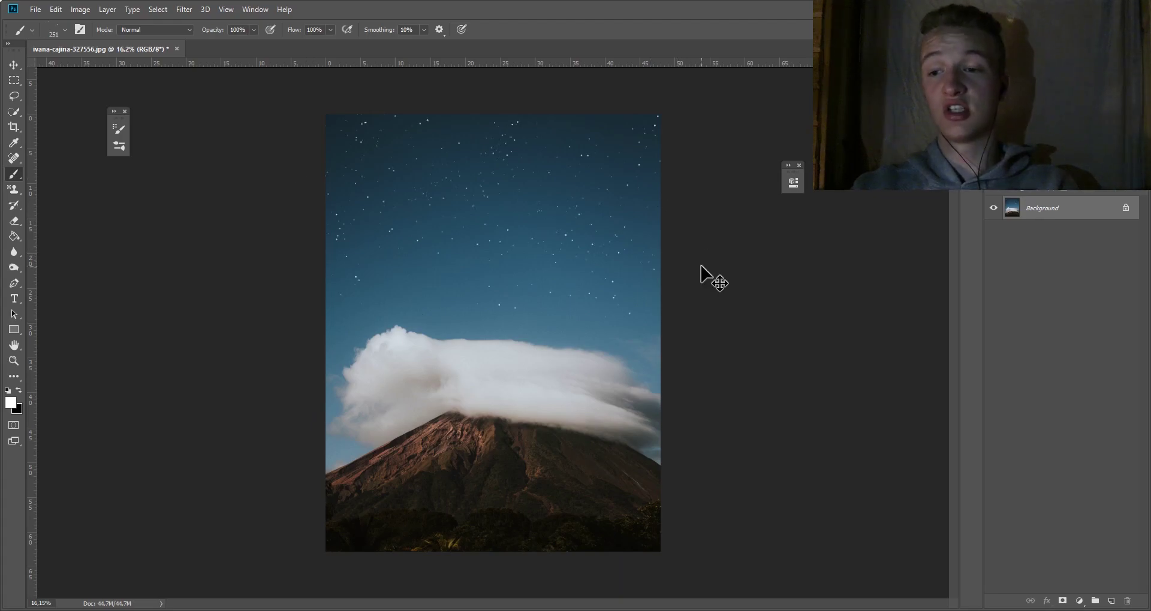
{"action": "key", "text": "ctrl+z"}
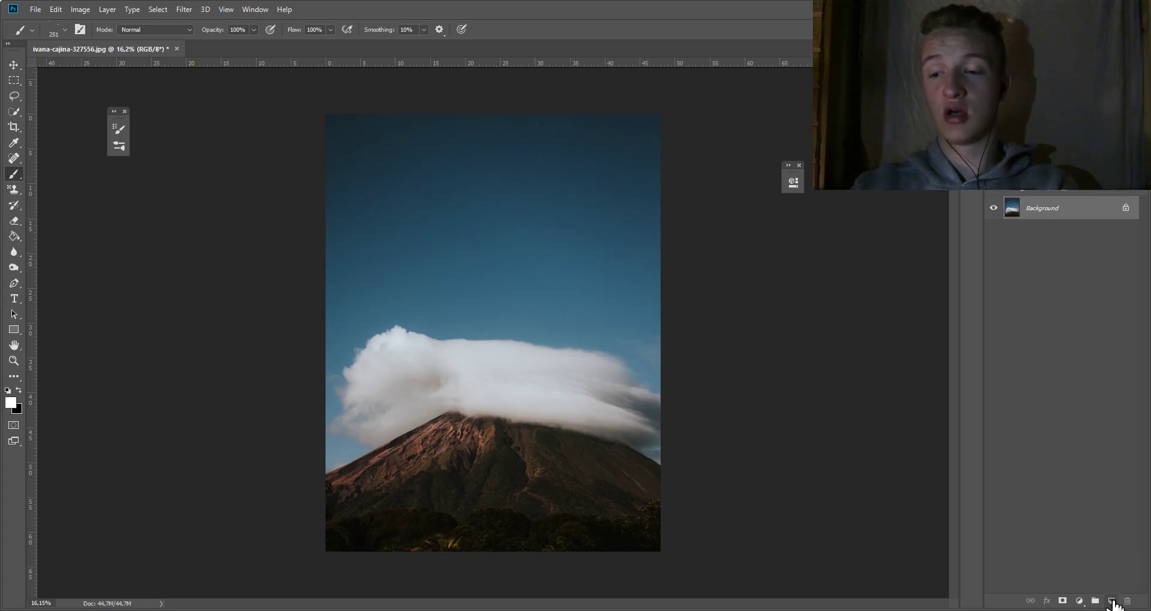
Add a new Layer 1, paint scattered stars across the sky, and enlarge the brush.
{"action": "left_click", "coordinate": [1112, 601]}
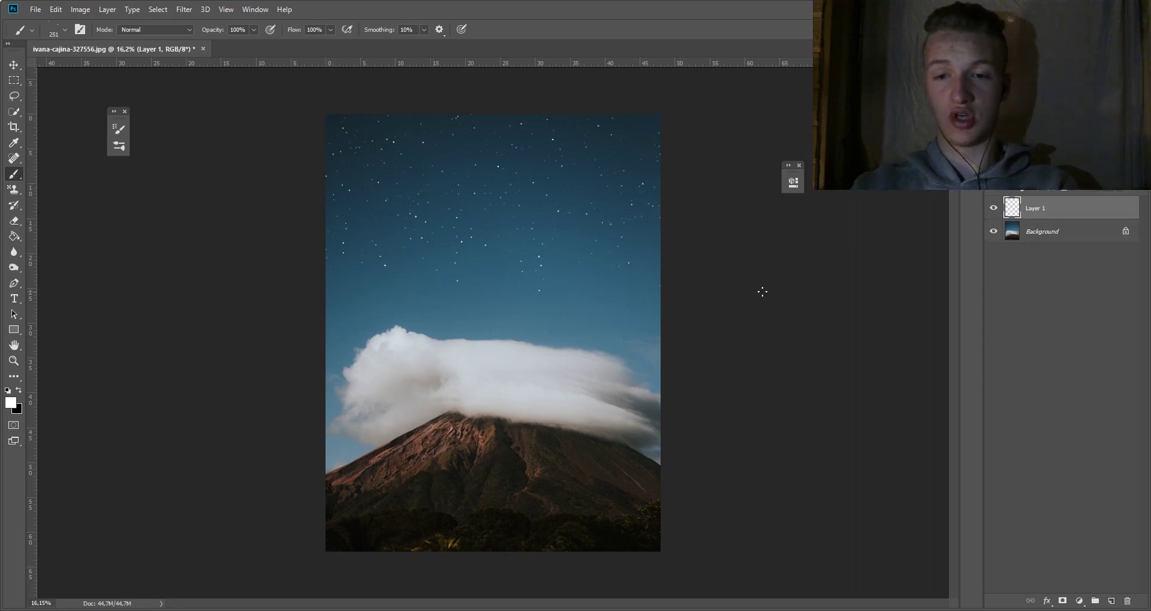
{"action": "left_click_drag", "start_coordinate": [470, 171], "coordinate": [341, 170]}
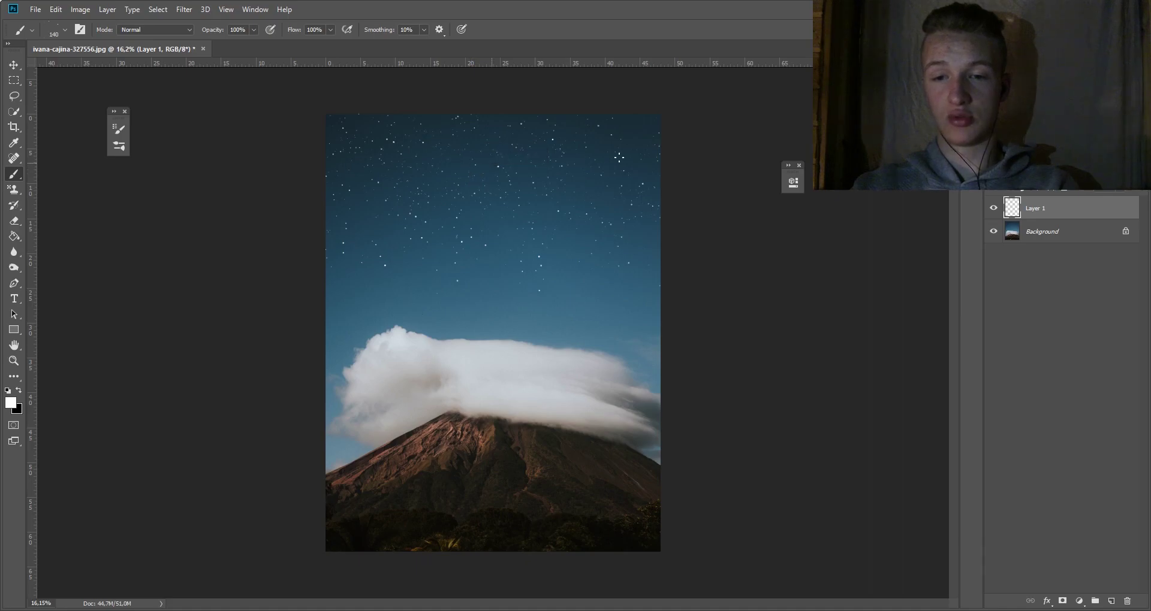
{"action": "left_click_drag", "start_coordinate": [518, 190], "coordinate": [523, 192]}
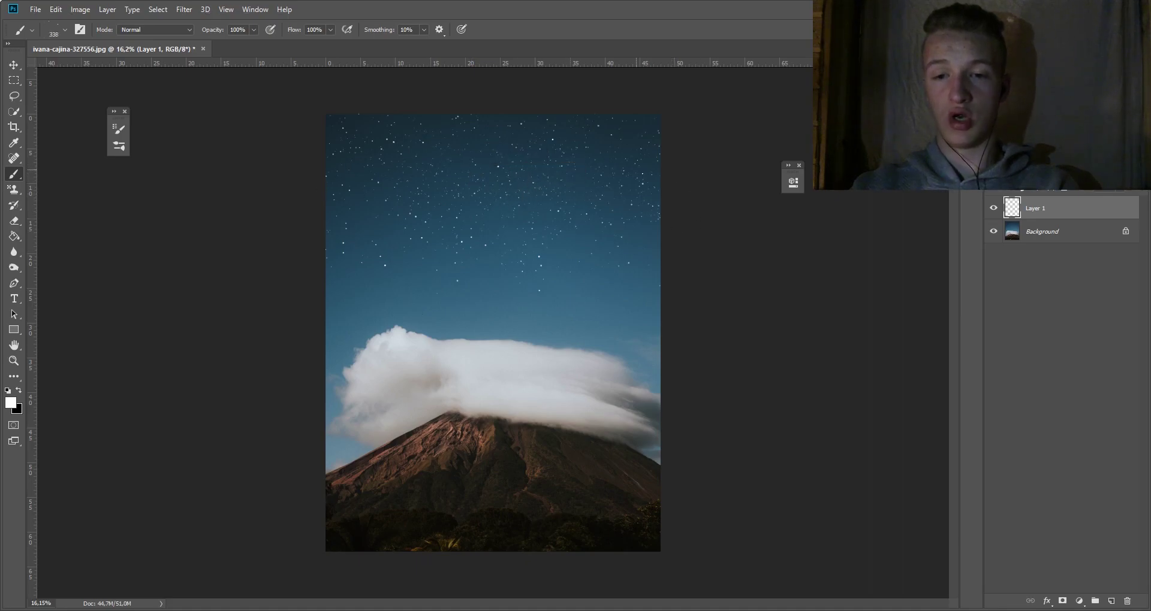
{"action": "left_click_drag", "start_coordinate": [573, 164], "coordinate": [584, 164]}
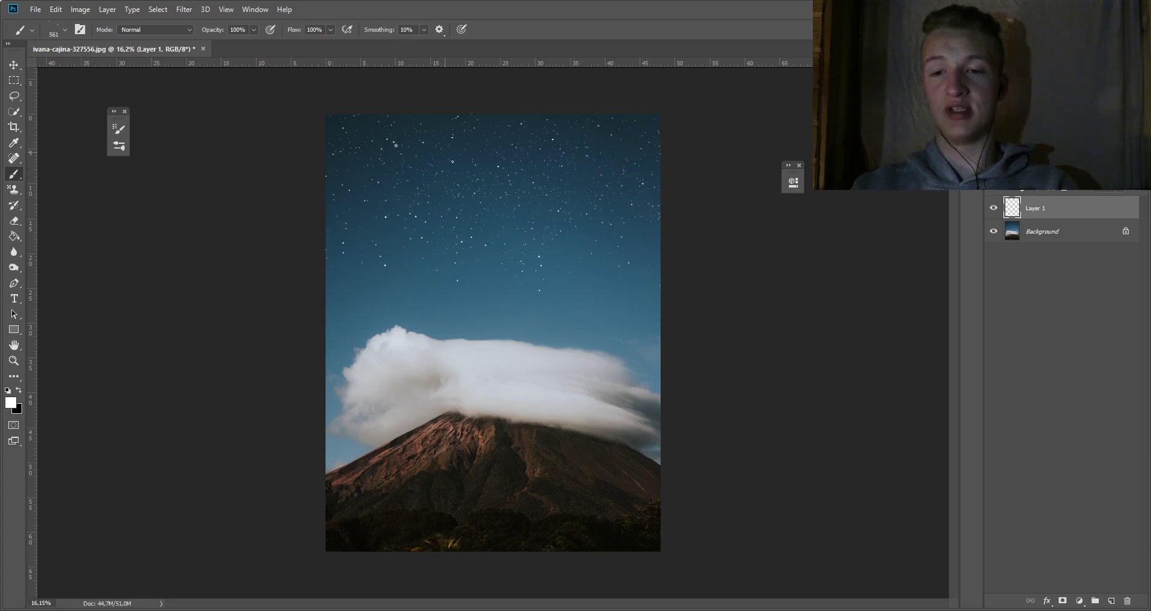
{"action": "scroll", "coordinate": [642, 226], "scroll_direction": "down", "scroll_amount": 2}
{"action": "scroll", "coordinate": [622, 218], "scroll_direction": "up", "scroll_amount": 2}
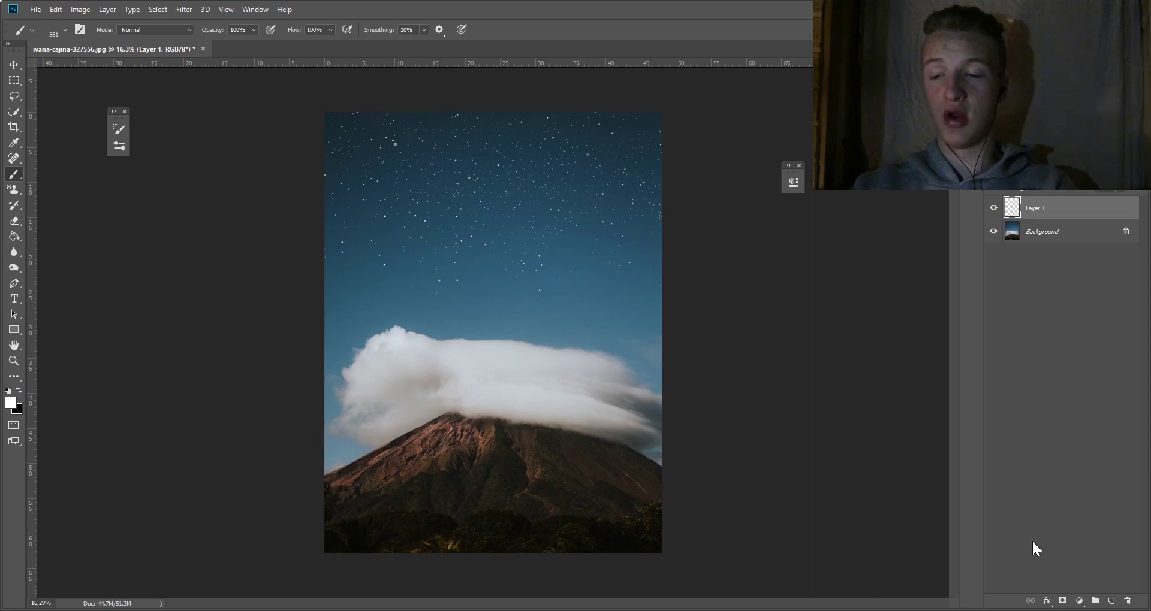
Add a layer mask to Layer 1 and switch to a large soft round brush.
{"action": "left_click", "coordinate": [1062, 602]}
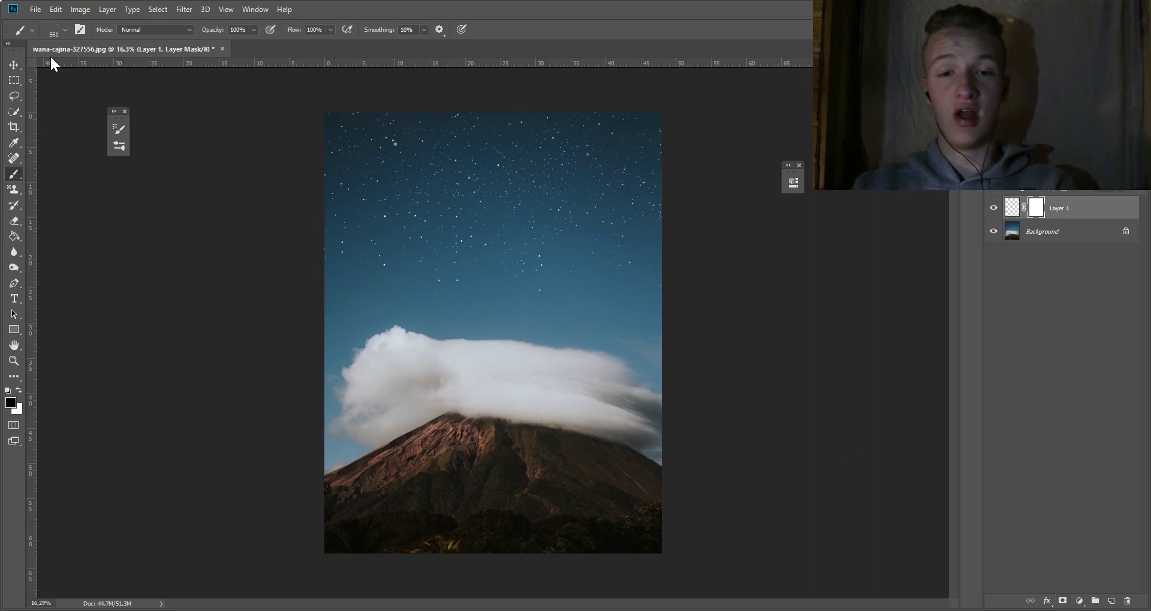
{"action": "left_click", "coordinate": [64, 29]}
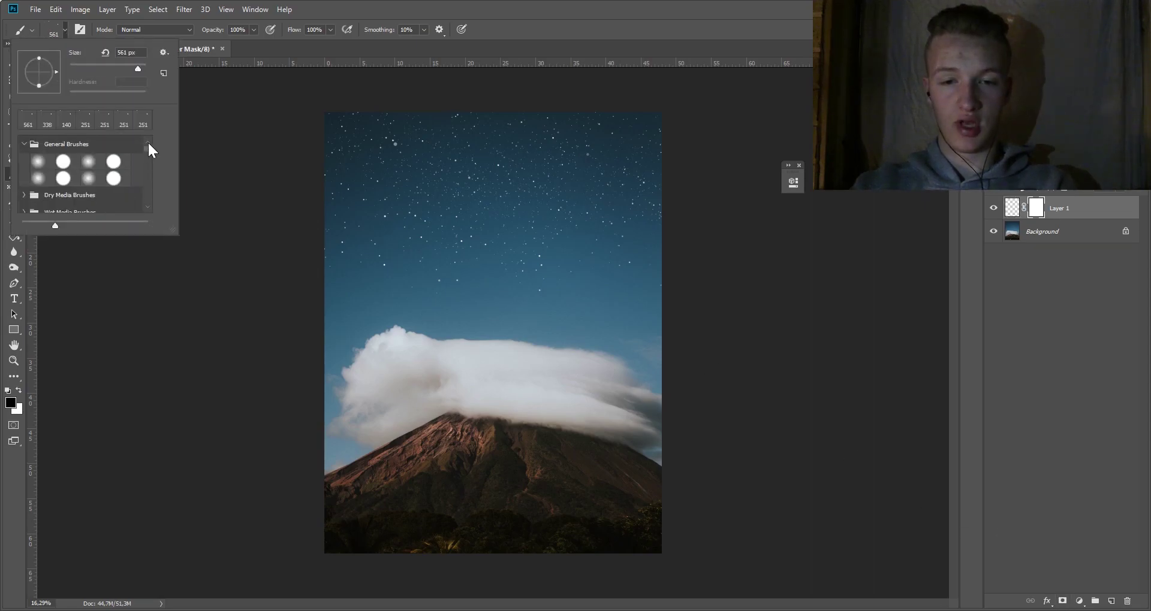
{"action": "mouse_move", "coordinate": [406, 322]}
{"action": "left_mouse_down"}
{"action": "mouse_move", "coordinate": [406, 13]}
{"action": "mouse_move", "coordinate": [463, 253]}
{"action": "left_mouse_up"}
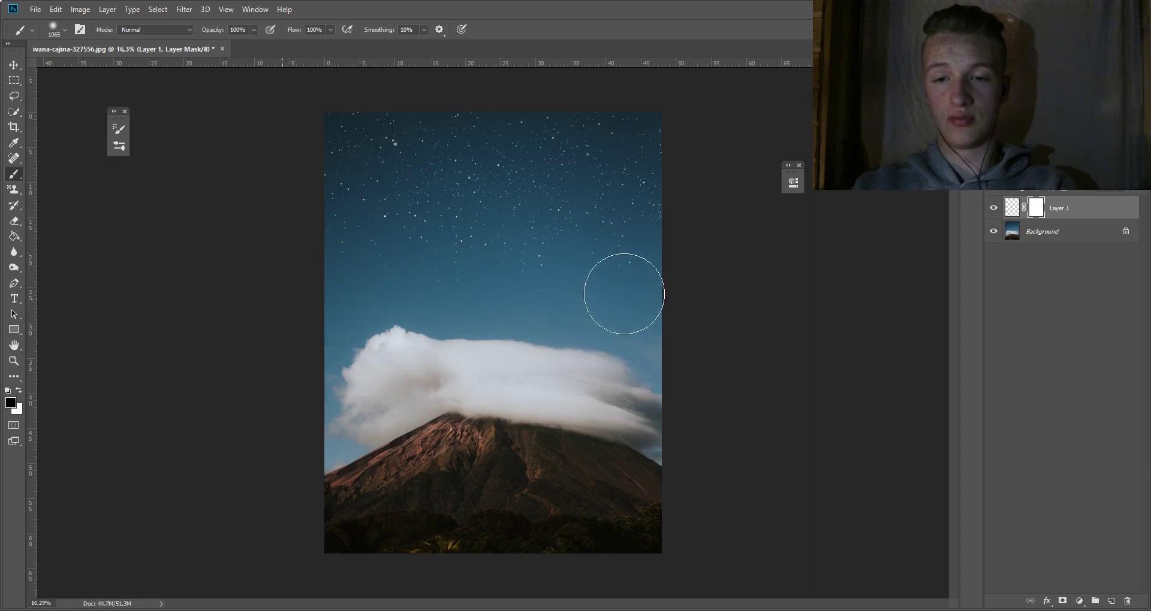
{"action": "scroll", "coordinate": [600, 348], "scroll_direction": "down", "scroll_amount": 2, "text": "alt"}
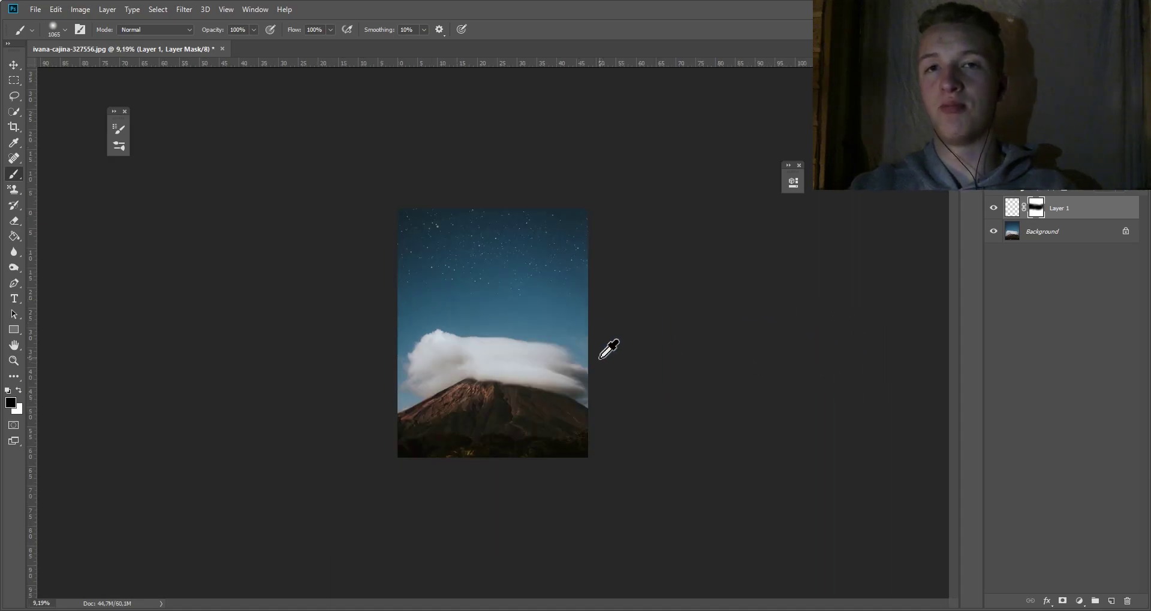
{"action": "scroll", "coordinate": [599, 359], "scroll_direction": "up", "scroll_amount": 1, "text": "alt"}
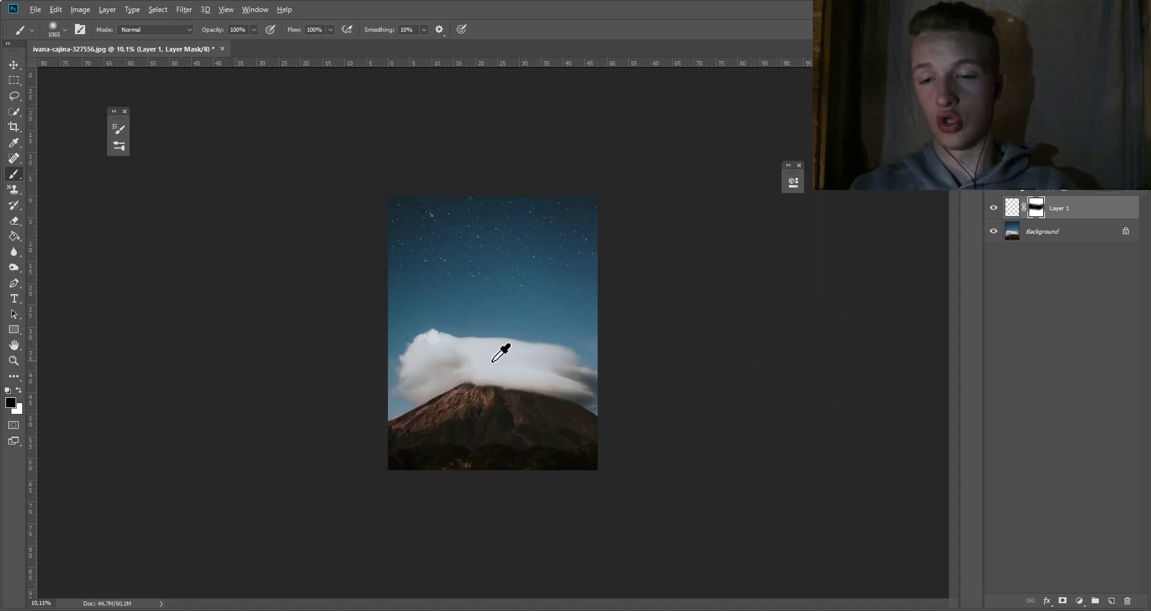
{"action": "scroll", "coordinate": [500, 354], "scroll_direction": "up", "scroll_amount": 1, "text": "alt"}
{"action": "scroll", "coordinate": [503, 356], "scroll_direction": "up", "scroll_amount": 1, "text": "alt"}
{"action": "scroll", "coordinate": [503, 366], "scroll_direction": "up", "scroll_amount": 1, "text": "alt"}
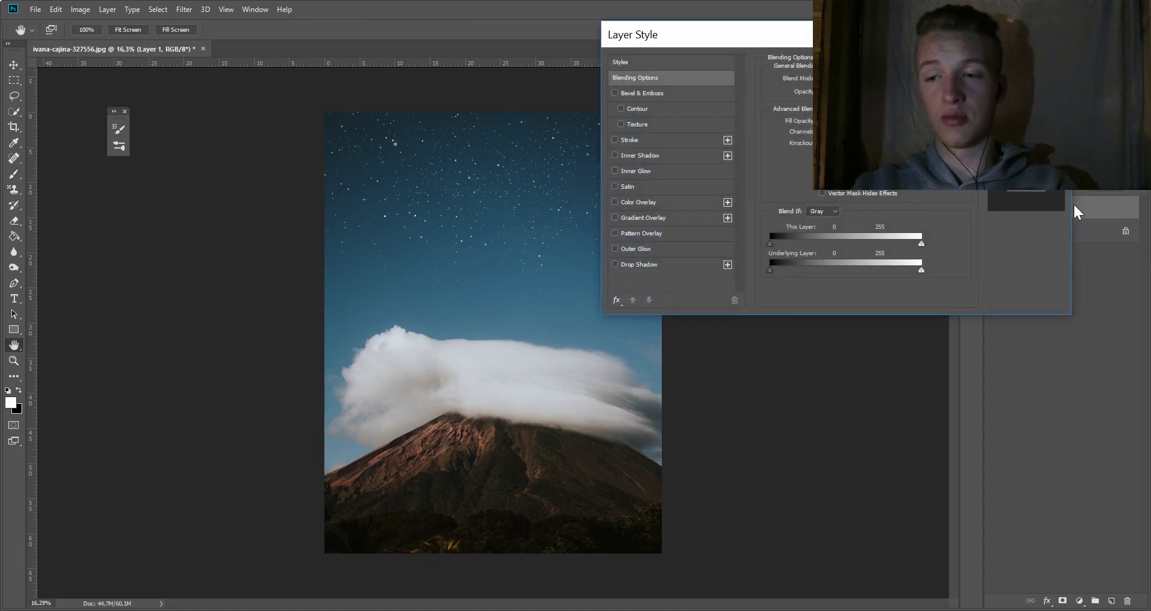
Give Layer 1 an Outer Glow in pale blue 9bddff and increase its size.
{"action": "left_click", "coordinate": [653, 250]}
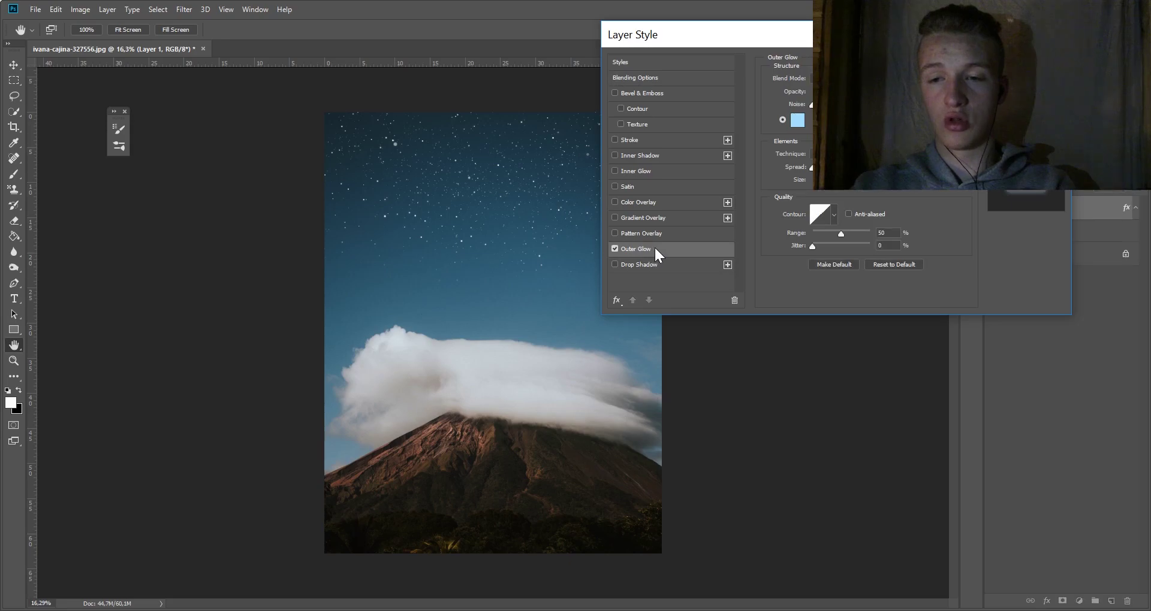
{"action": "left_click", "coordinate": [797, 120]}
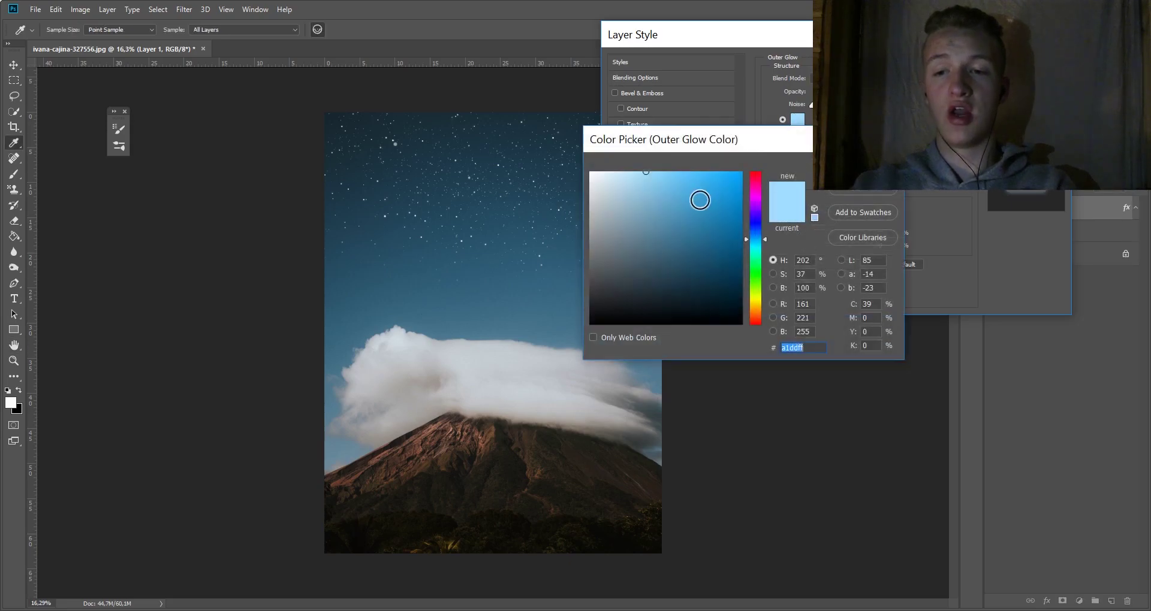
{"action": "left_click", "coordinate": [403, 278]}
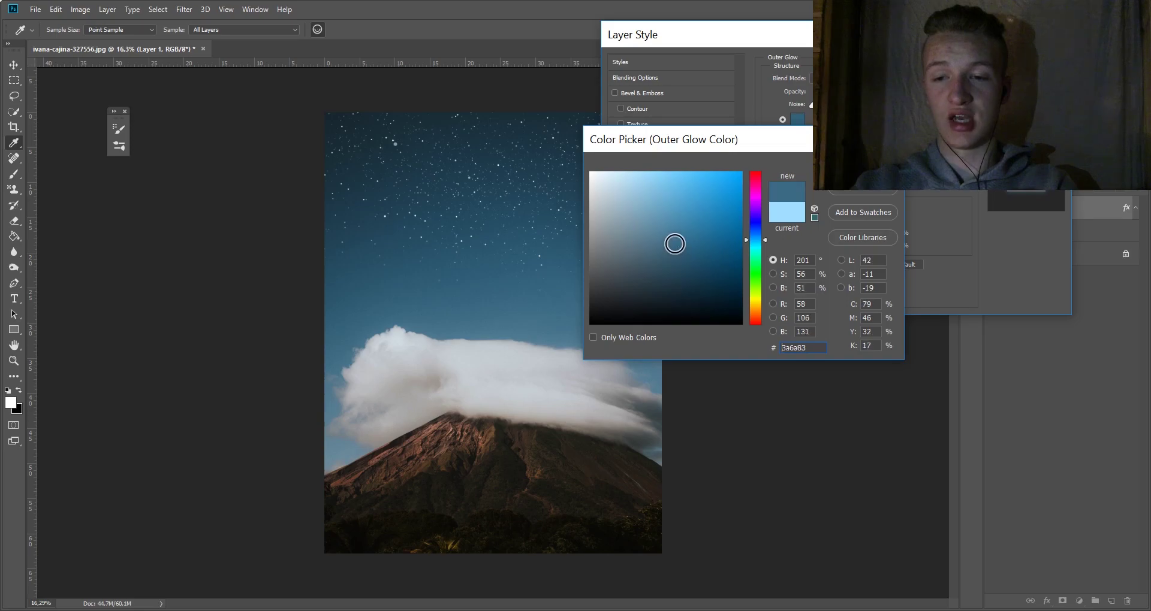
{"action": "left_click_drag", "start_coordinate": [675, 244], "coordinate": [649, 172]}
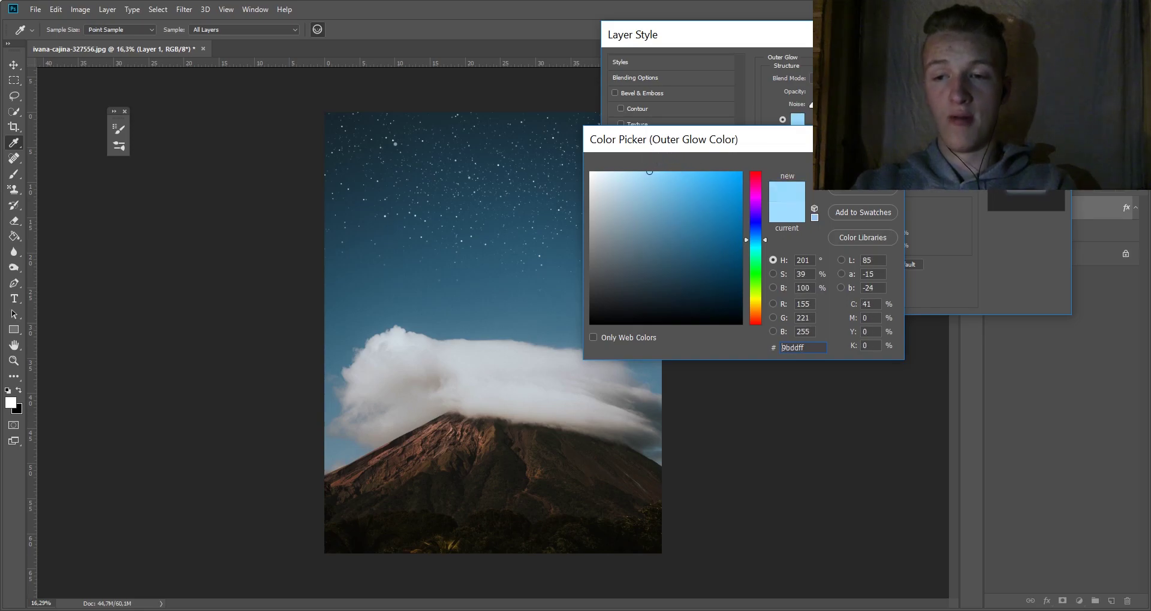
{"action": "key", "text": "Return"}
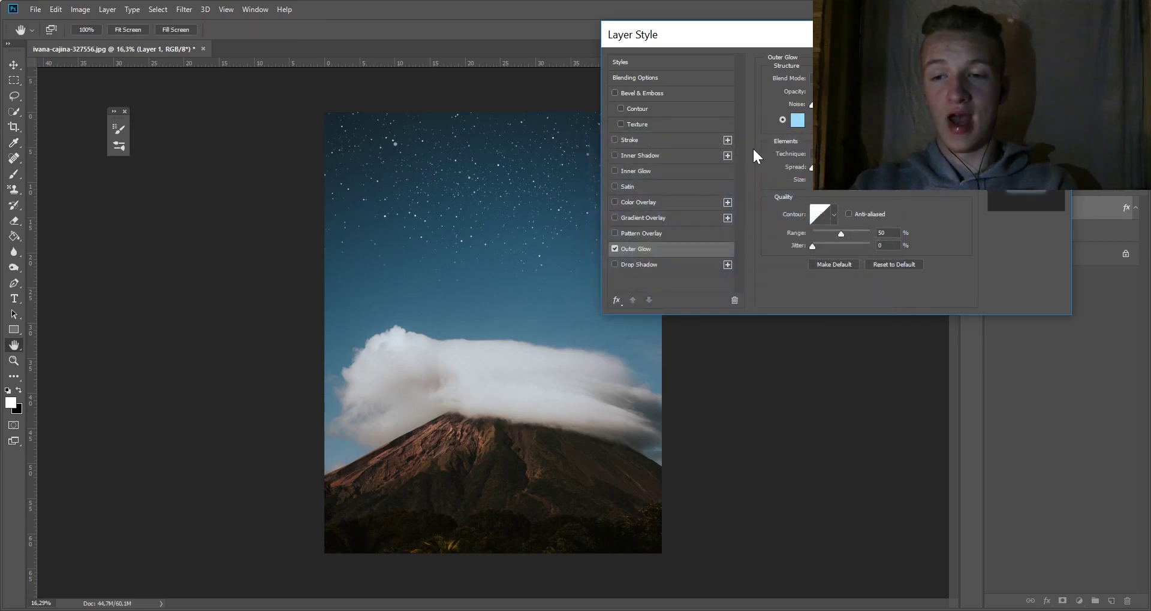
{"action": "left_click_drag", "start_coordinate": [429, 214], "coordinate": [545, 241]}
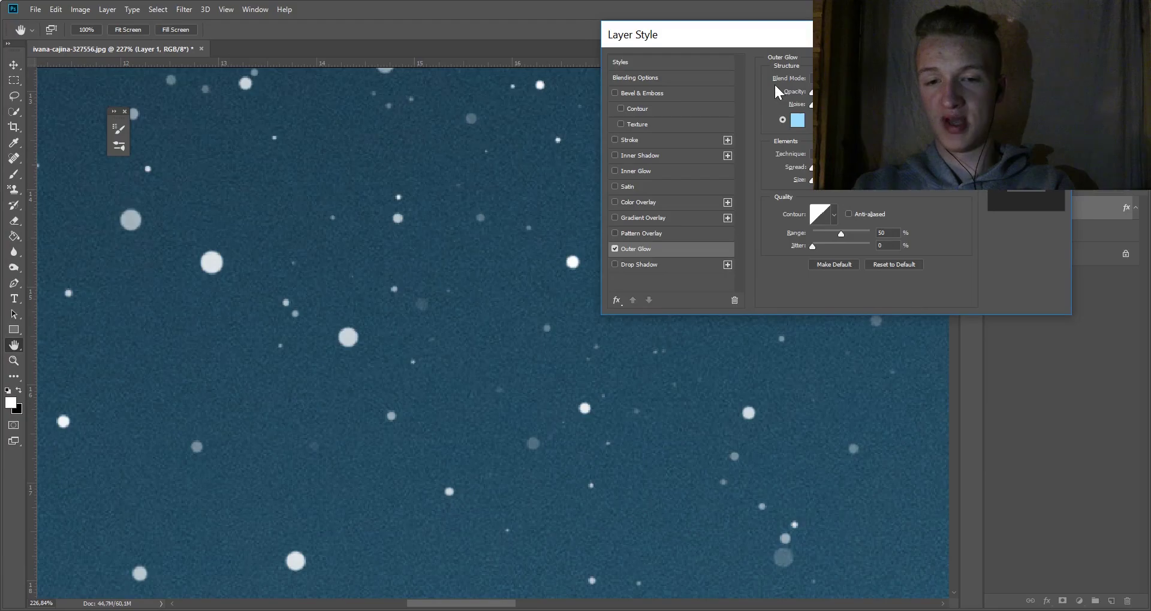
{"action": "left_click_drag", "start_coordinate": [828, 180], "coordinate": [820, 190]}
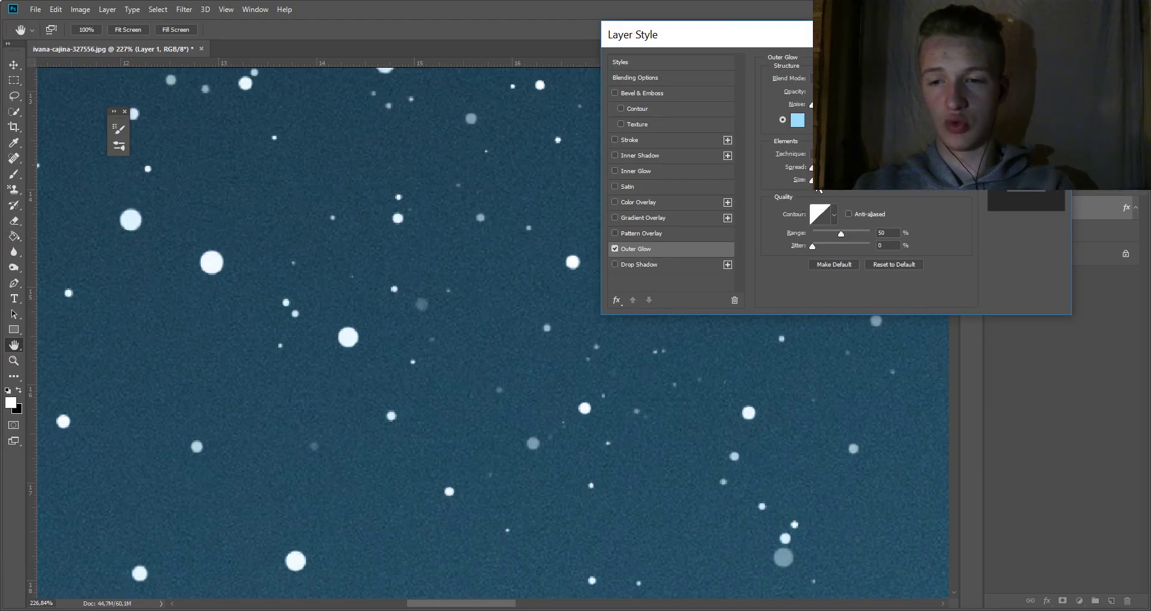
{"action": "left_click_drag", "start_coordinate": [814, 188], "coordinate": [820, 191]}
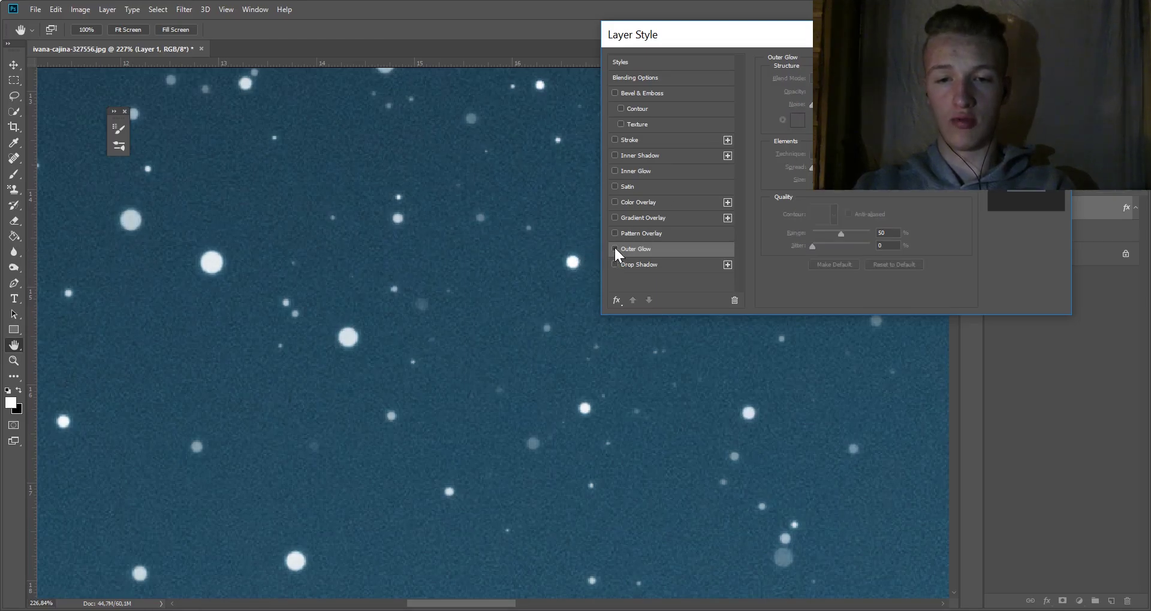
{"action": "key", "text": "b"}
{"action": "key", "text": "Return"}
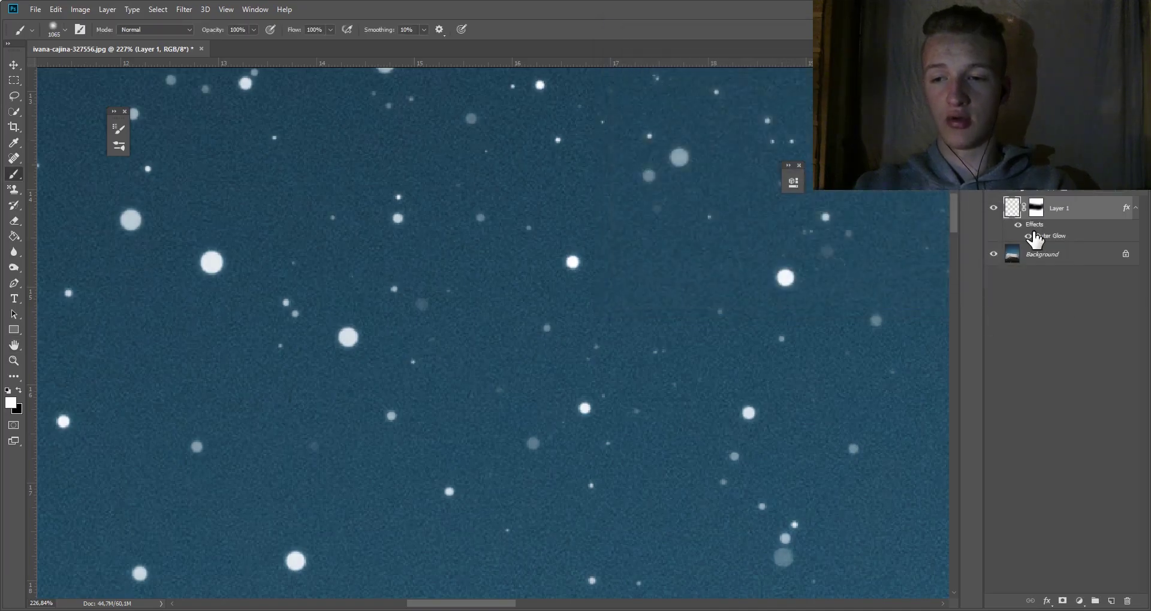
{"action": "scroll", "coordinate": [674, 258], "scroll_direction": "down", "scroll_amount": 5}
{"action": "scroll", "coordinate": [711, 282], "scroll_direction": "down", "scroll_amount": 2}
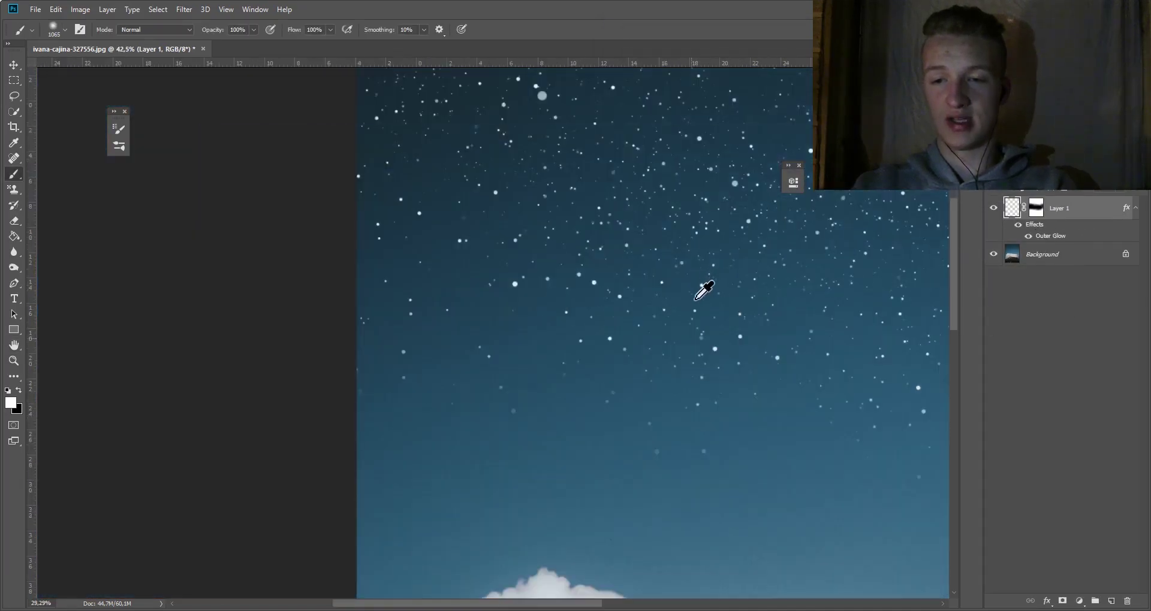
{"action": "scroll", "coordinate": [699, 287], "scroll_direction": "down", "scroll_amount": 1}
{"action": "scroll", "coordinate": [695, 283], "scroll_direction": "down", "scroll_amount": 2}
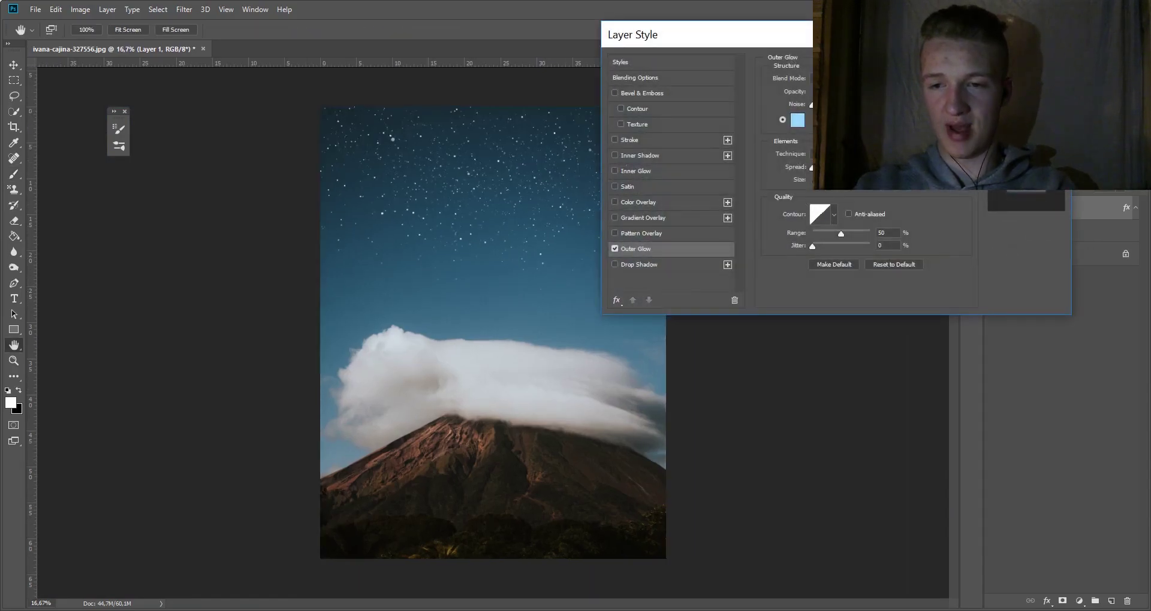
{"action": "key", "text": "Return"}
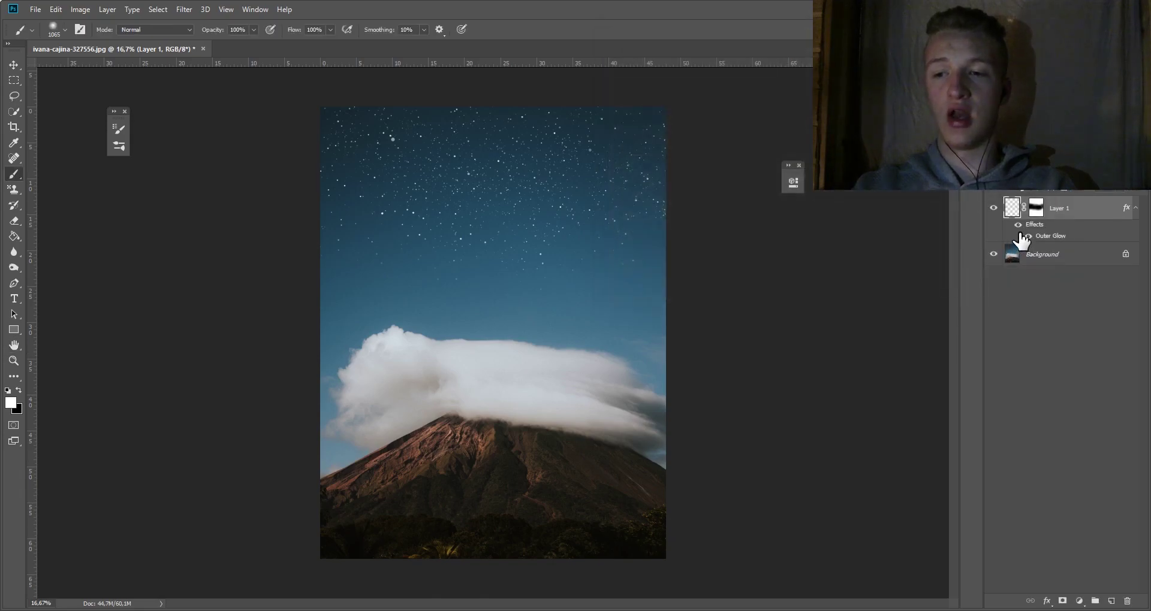
{"action": "double_click", "coordinate": [1026, 240]}
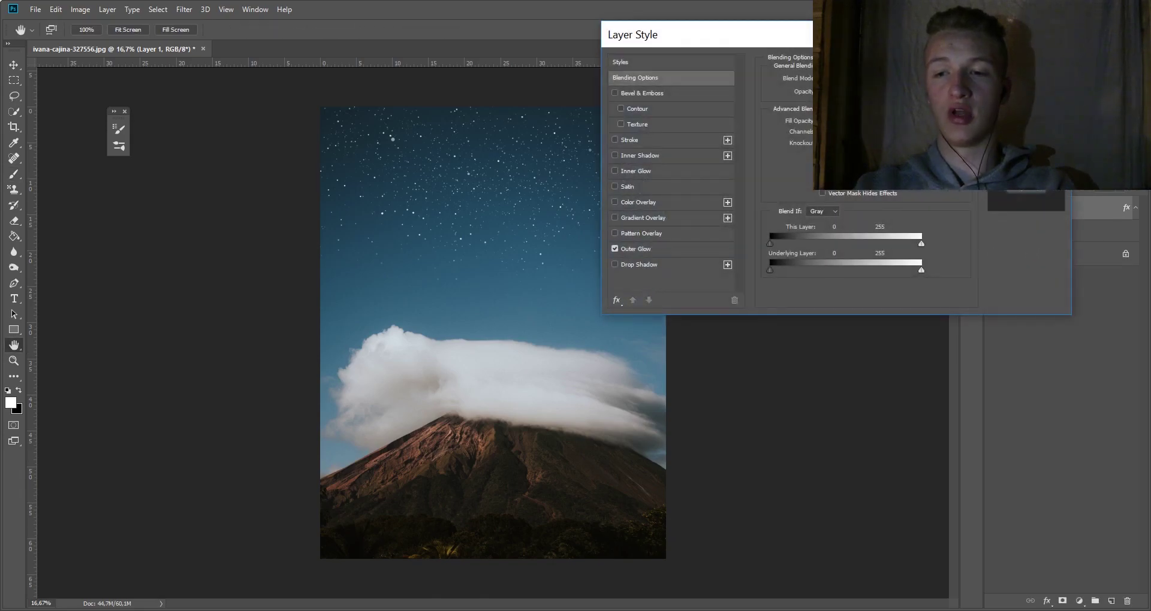
{"action": "key", "text": "Return"}
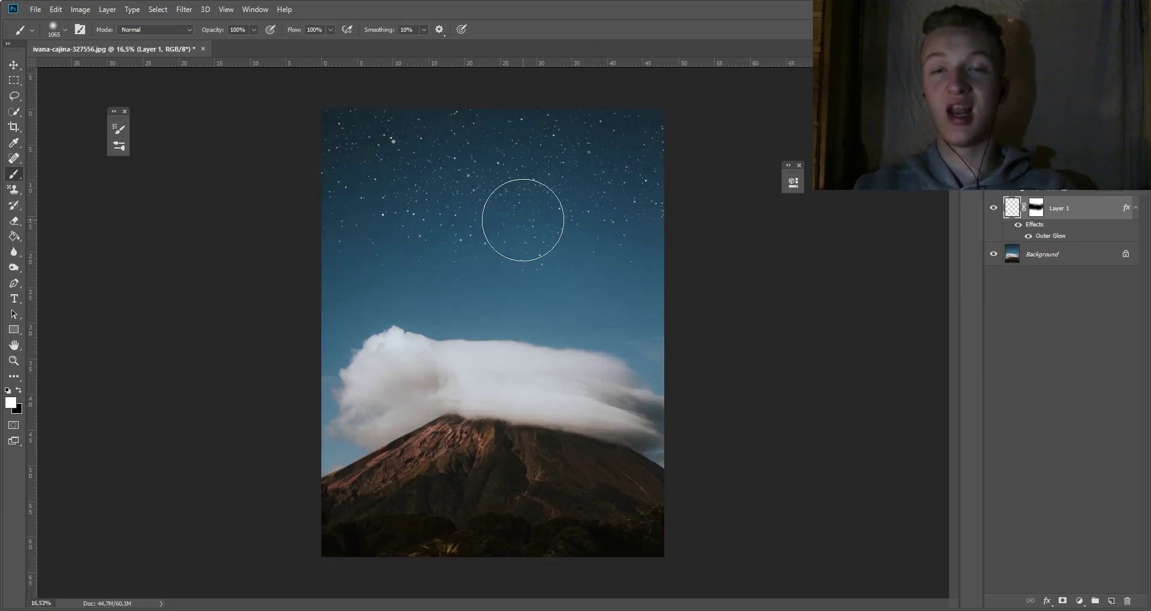
{"action": "scroll", "coordinate": [507, 129], "scroll_direction": "up", "scroll_amount": 2}
{"action": "scroll", "coordinate": [662, 153], "scroll_direction": "up", "scroll_amount": 2}
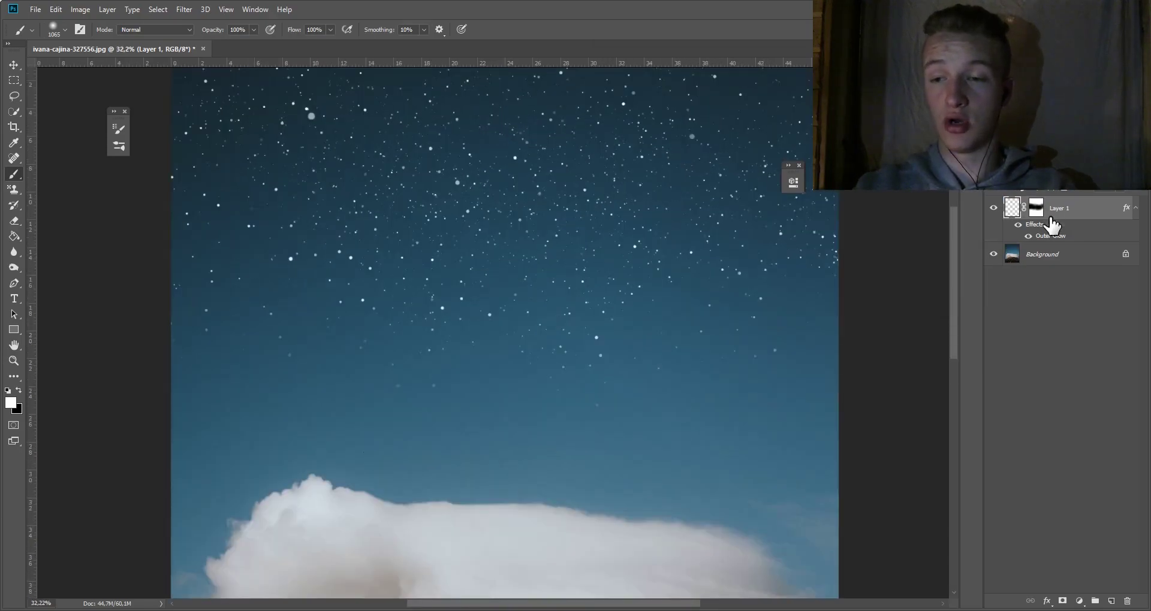
Apply a Motion Blur to Layer 1's stars with Distance 4 pixels and Angle 13°.
{"action": "left_click", "coordinate": [183, 10]}
{"action": "mouse_move", "coordinate": [199, 208]}
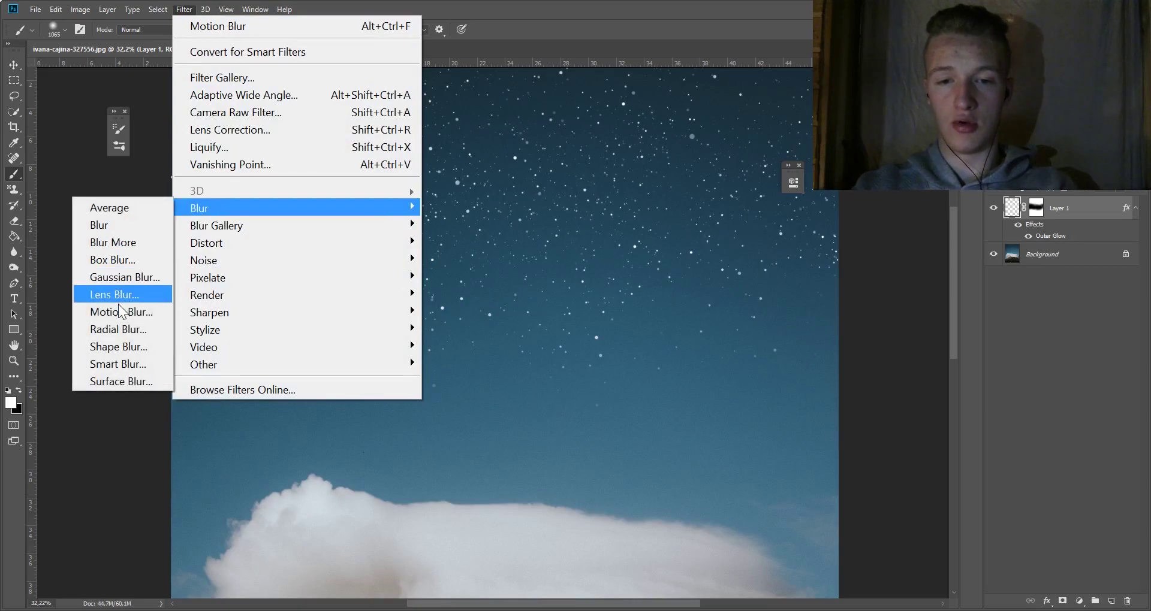
{"action": "left_click", "coordinate": [120, 311]}
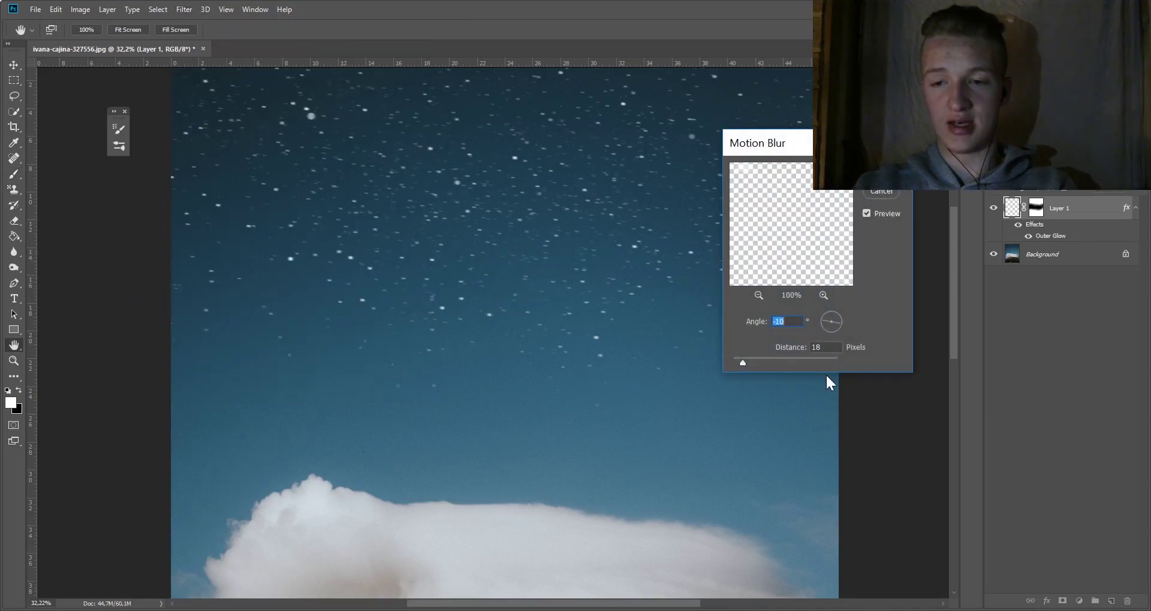
{"action": "left_click_drag", "start_coordinate": [735, 360], "coordinate": [728, 362]}
{"action": "scroll", "coordinate": [465, 234], "scroll_direction": "up", "scroll_amount": 5}
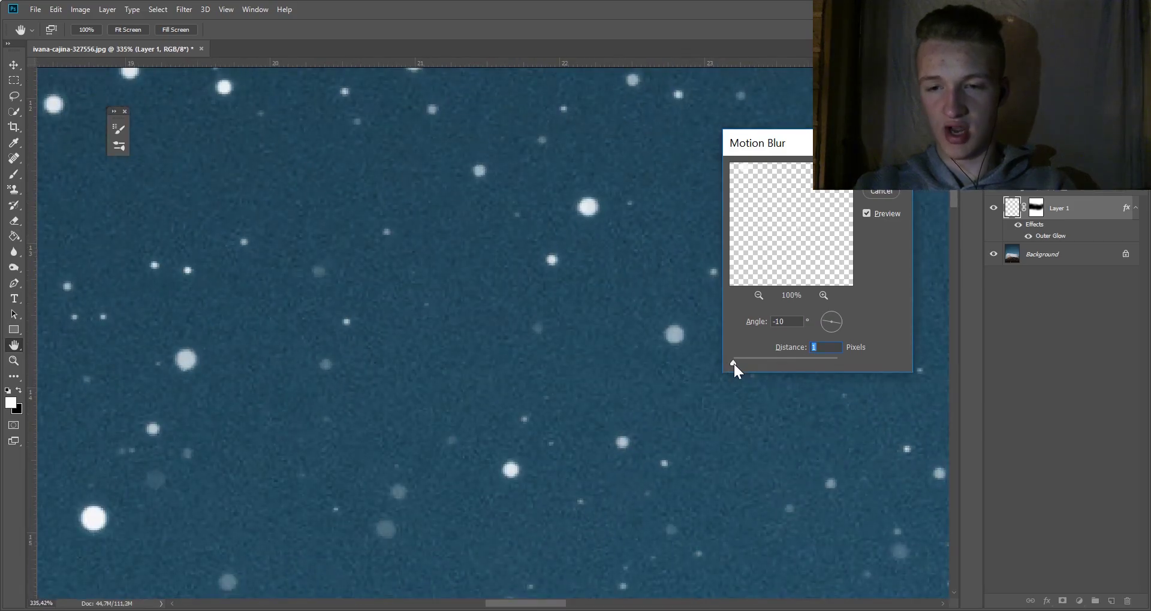
{"action": "left_click_drag", "start_coordinate": [734, 363], "coordinate": [735, 363]}
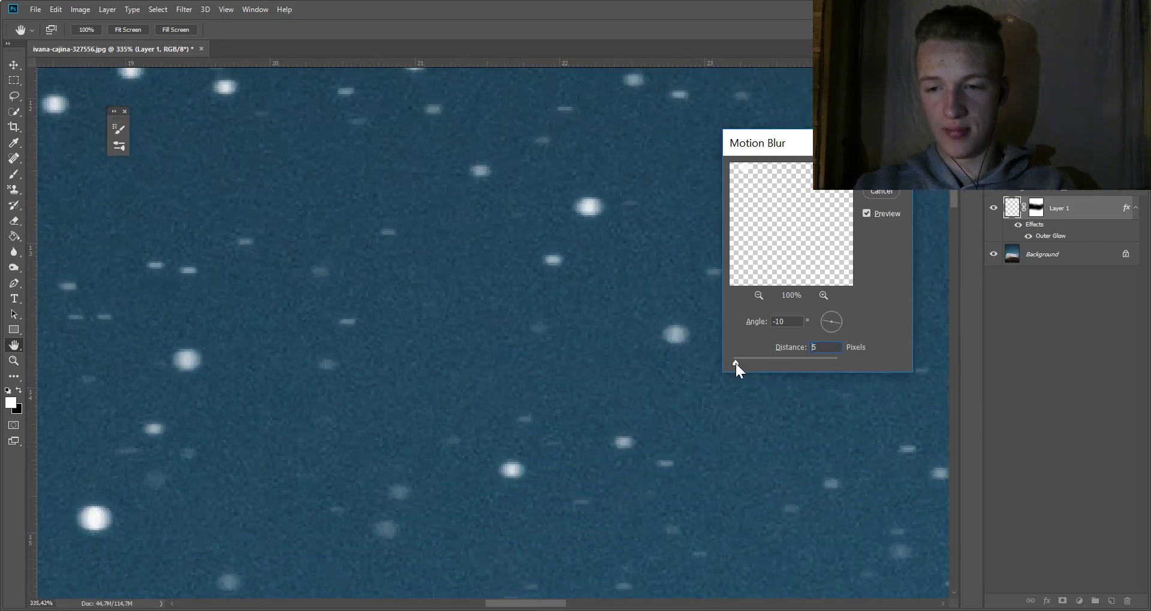
{"action": "type", "text": "4"}
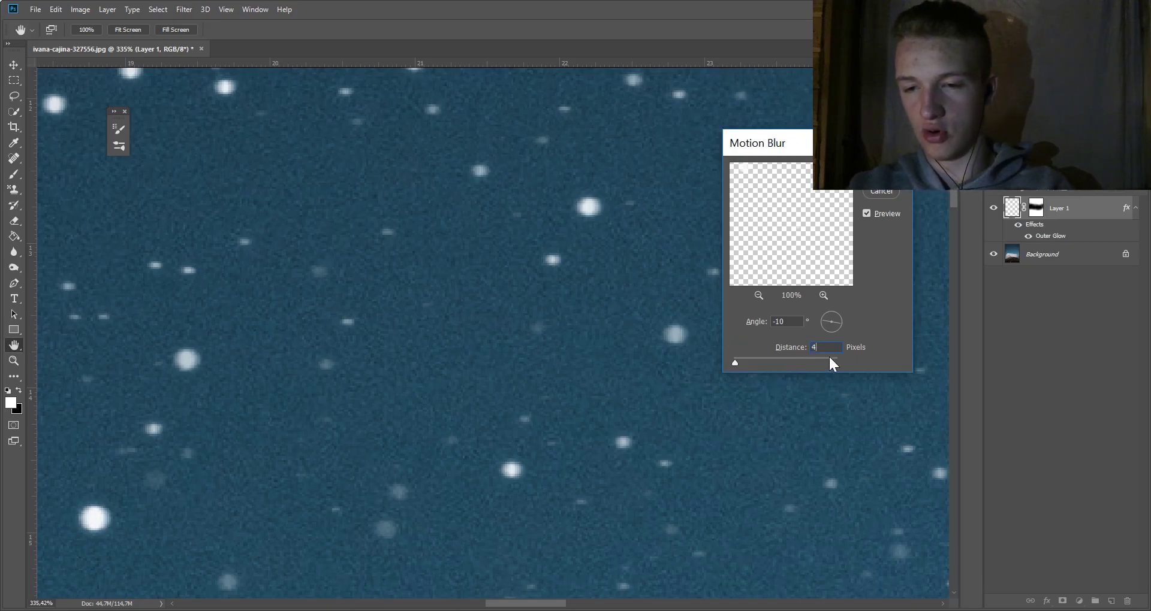
{"action": "type", "text": "5"}
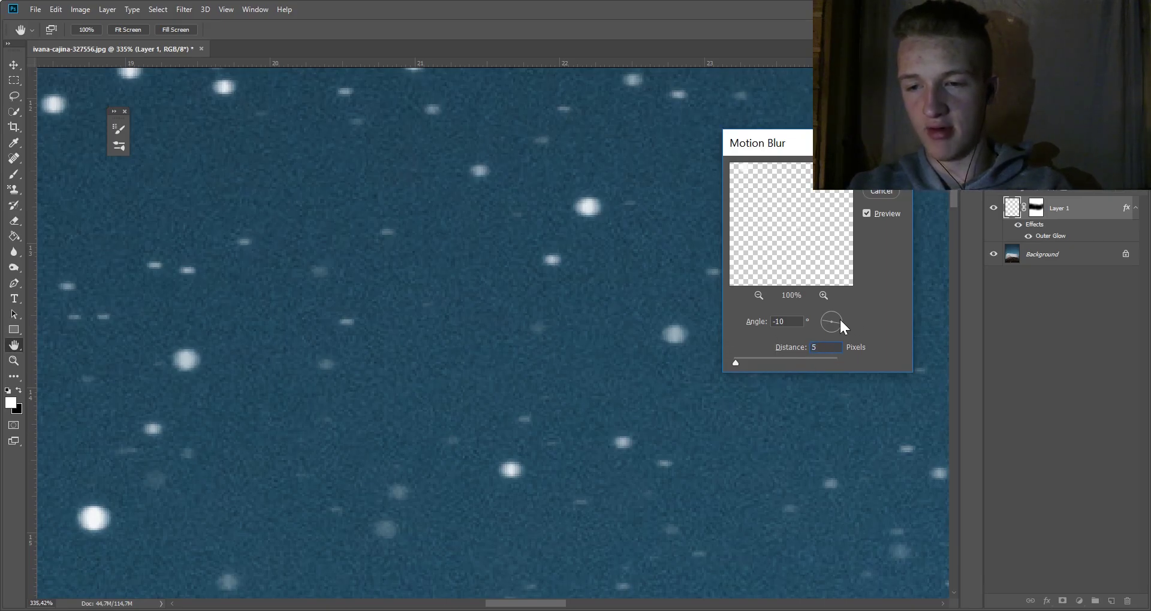
{"action": "key", "text": "BackSpace"}
{"action": "type", "text": "4"}
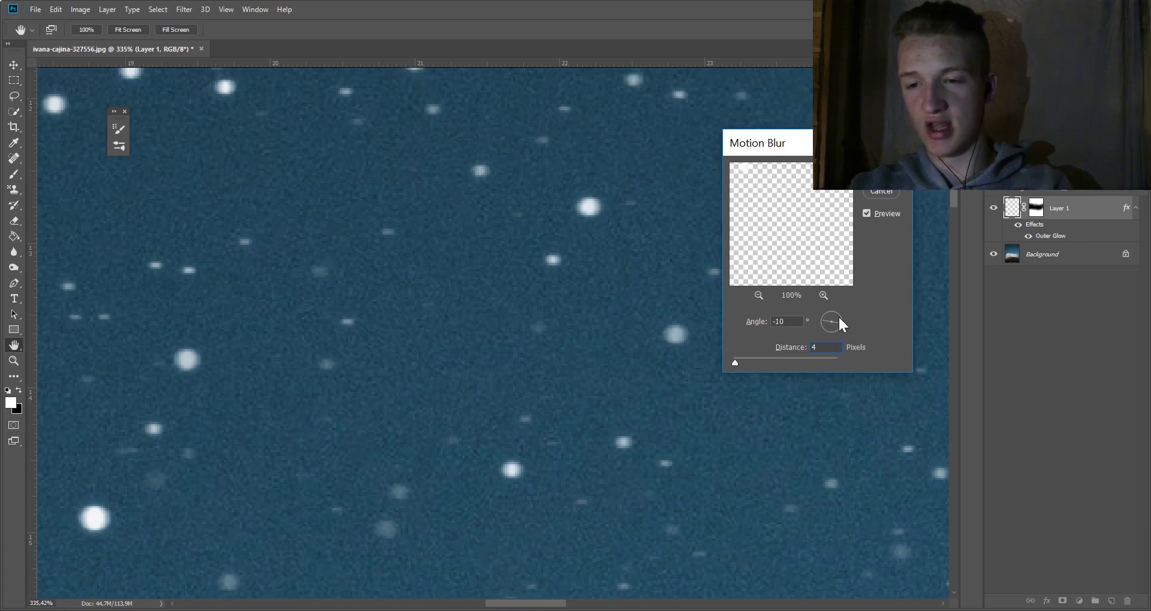
{"action": "left_click", "coordinate": [838, 316]}
{"action": "left_click", "coordinate": [839, 319]}
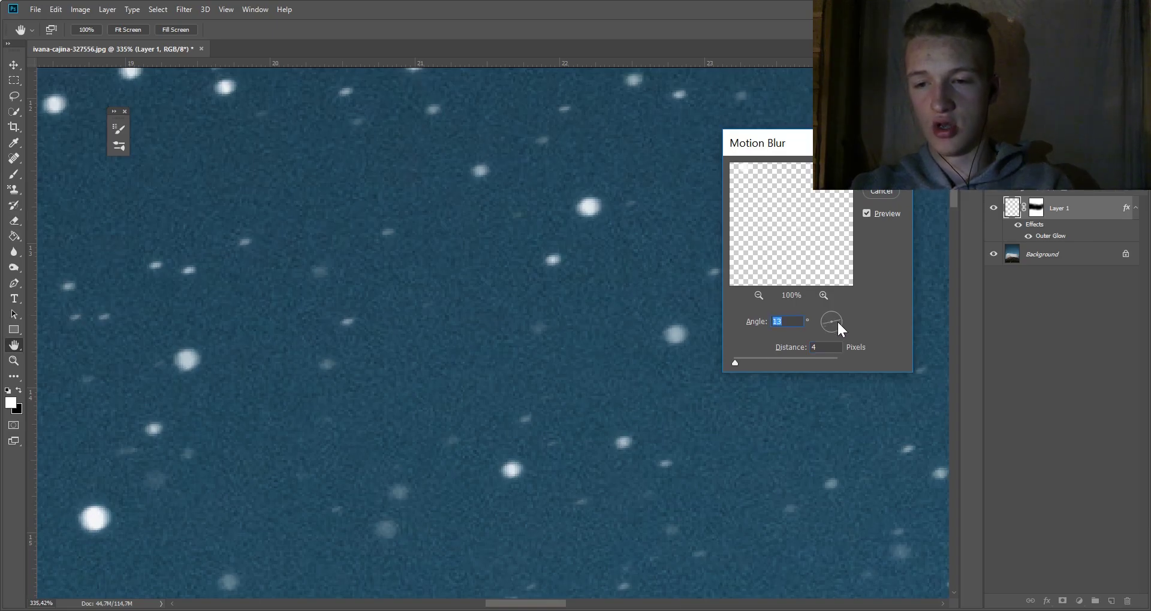
{"action": "key", "text": "Return"}
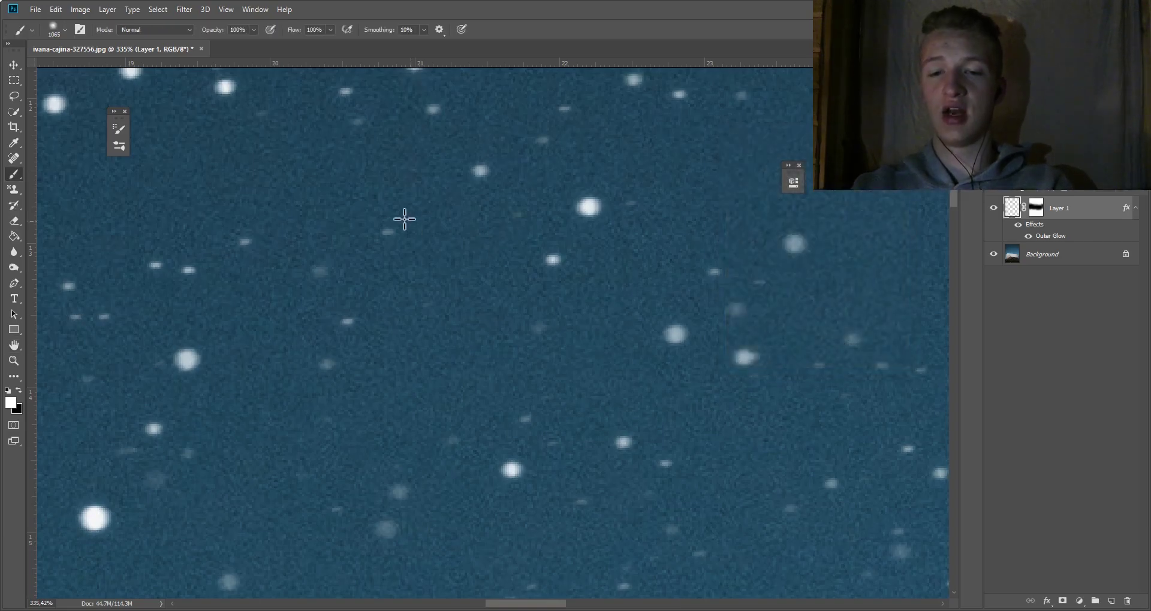
{"action": "scroll", "coordinate": [458, 265], "scroll_direction": "down", "scroll_amount": 5}
{"action": "scroll", "coordinate": [457, 264], "scroll_direction": "down", "scroll_amount": 2}
{"action": "scroll", "coordinate": [457, 265], "scroll_direction": "down", "scroll_amount": 2}
{"action": "scroll", "coordinate": [461, 270], "scroll_direction": "down", "scroll_amount": 1}
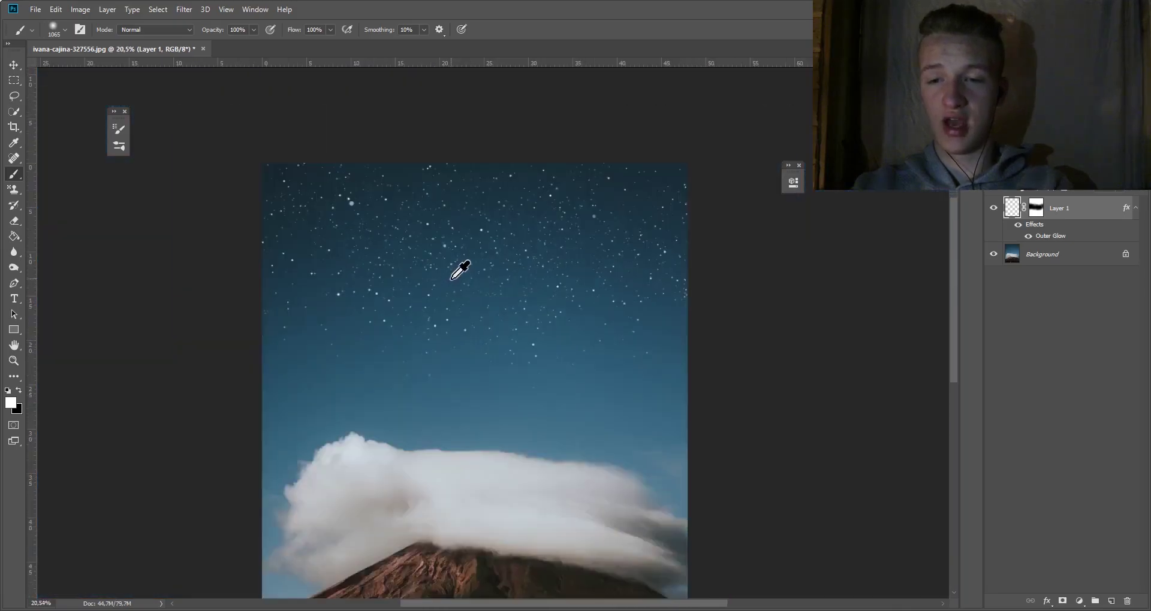
{"action": "scroll", "coordinate": [460, 270], "scroll_direction": "down", "scroll_amount": 2}
{"action": "scroll", "coordinate": [514, 282], "scroll_direction": "up", "scroll_amount": 1}
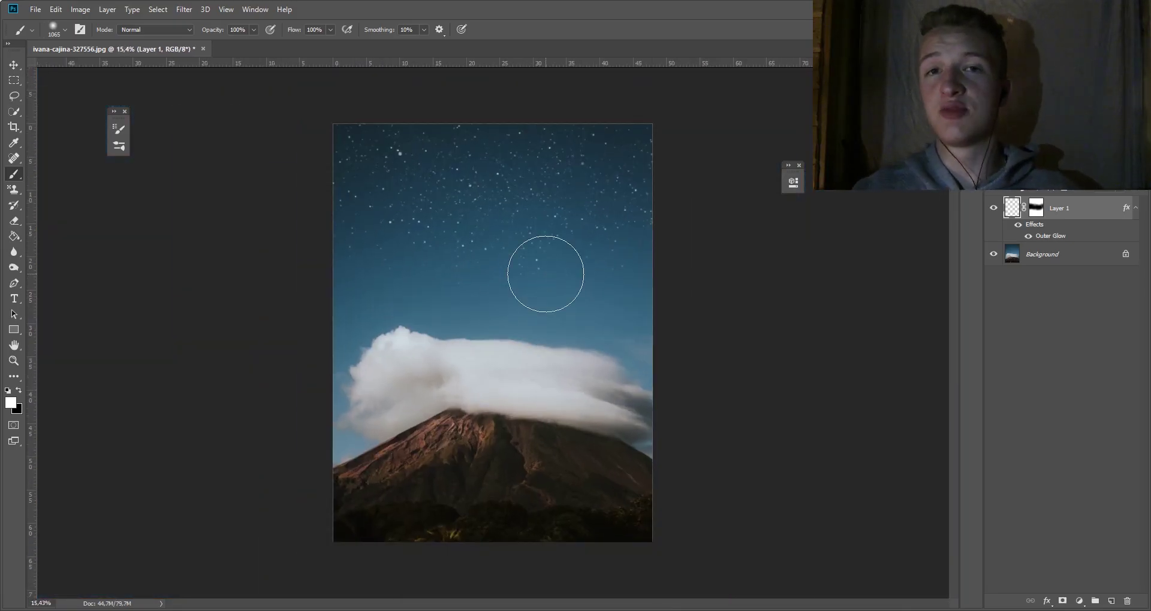